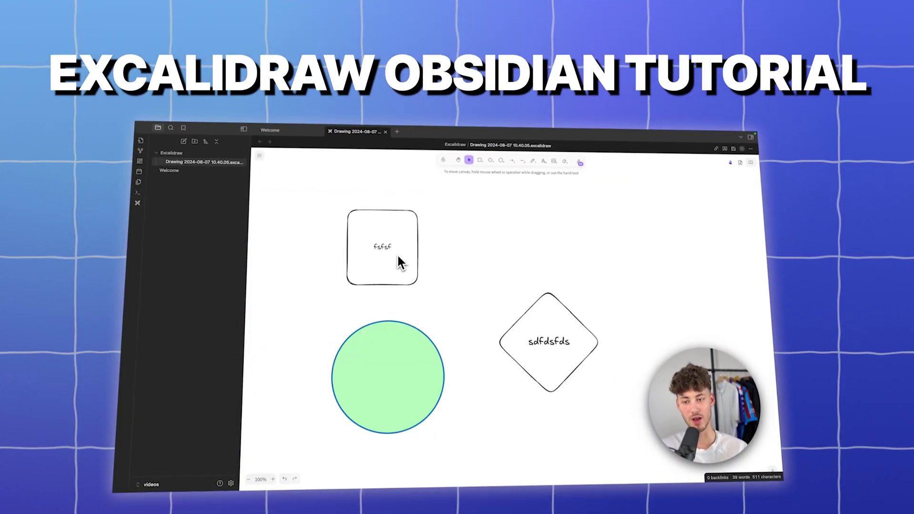
# Draw red dashed arrows leading out from the labelled rectangle across the canvas
pyautogui.click(398, 263)
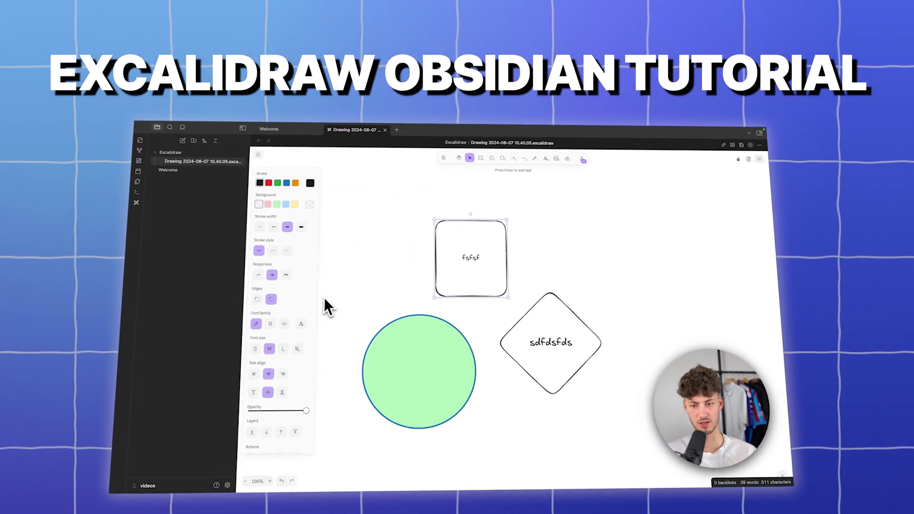
pyautogui.click(356, 227)
pyautogui.press('a')
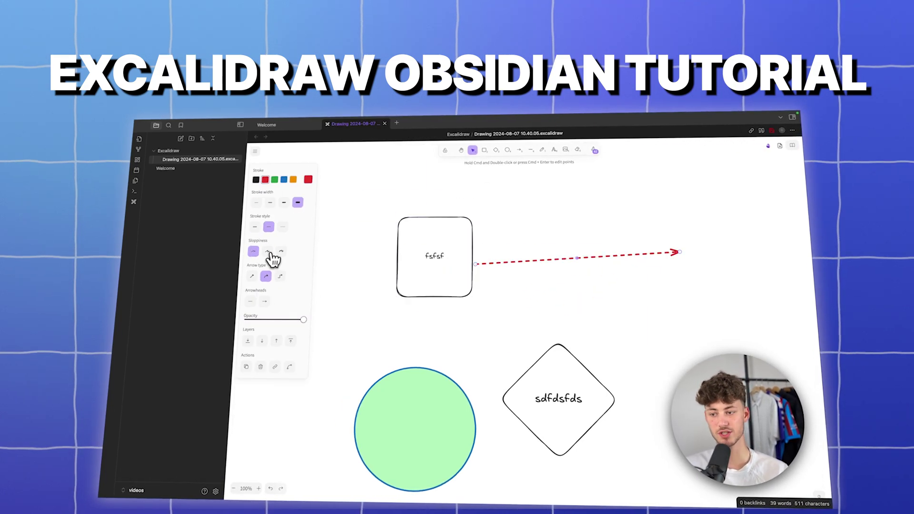
pyautogui.click(278, 276)
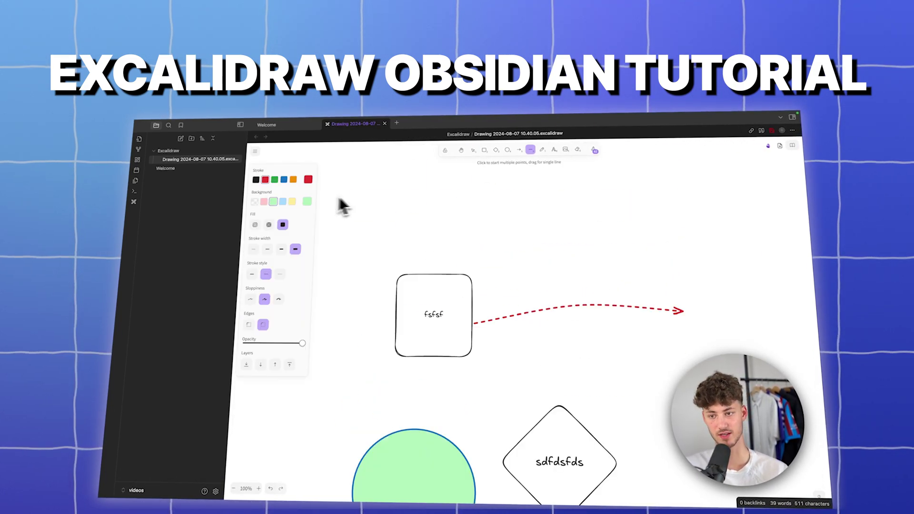
pyautogui.moveTo(357, 193); pyautogui.dragTo(551, 198)
pyautogui.moveTo(408, 214); pyautogui.dragTo(551, 261)
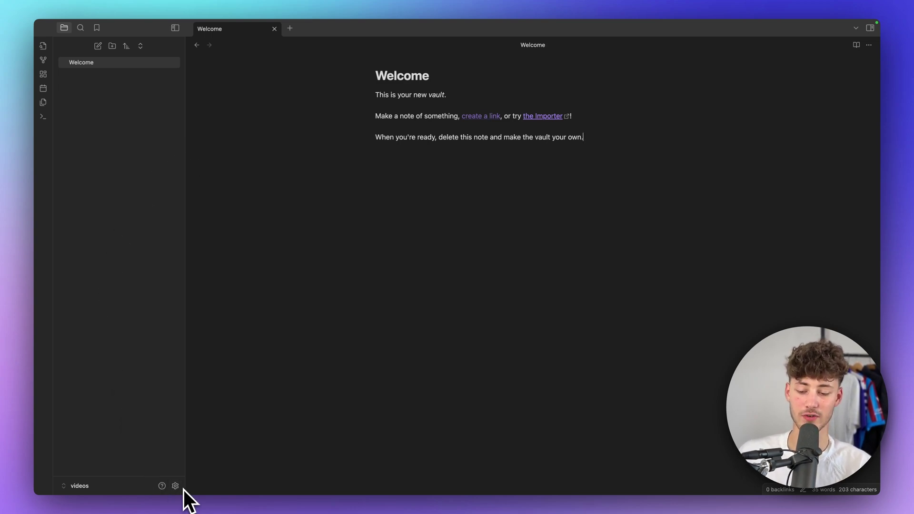
# Turn off restricted mode under Community plugins in Settings and browse the plugin catalogue
pyautogui.click(175, 485)
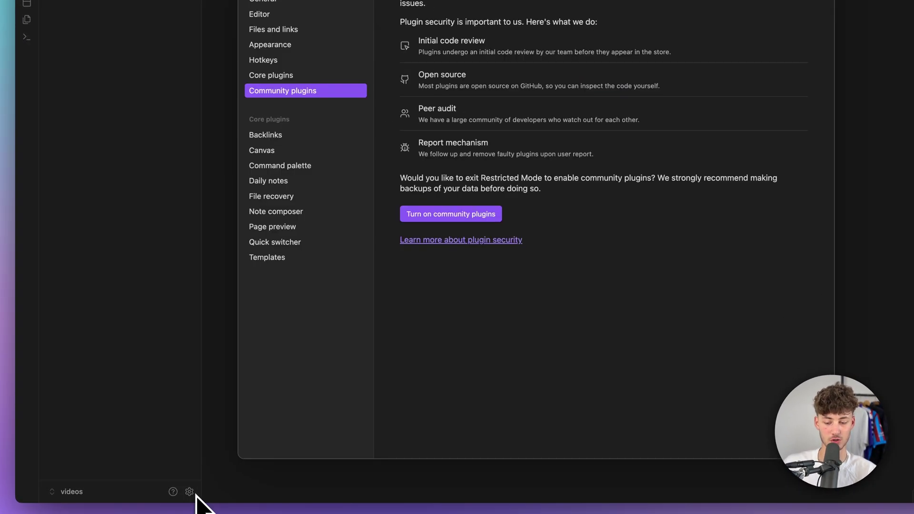
pyautogui.click(265, 0)
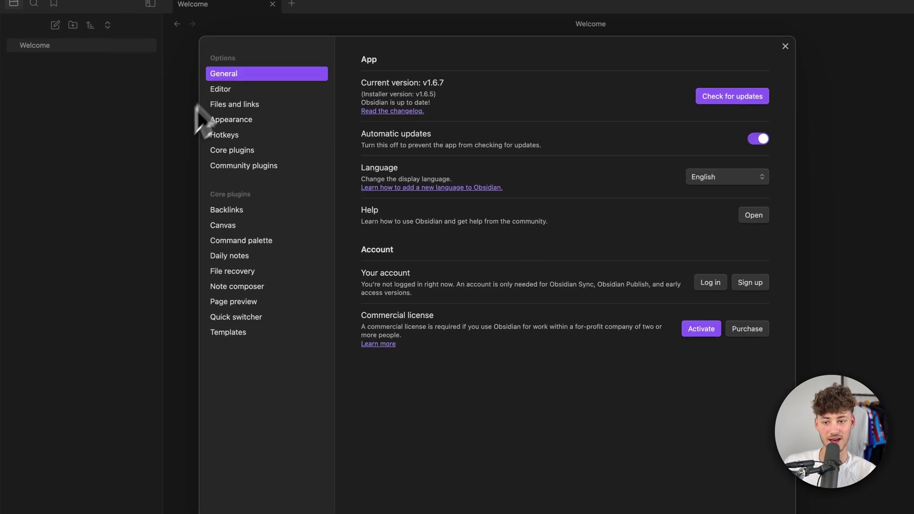
pyautogui.click(245, 168)
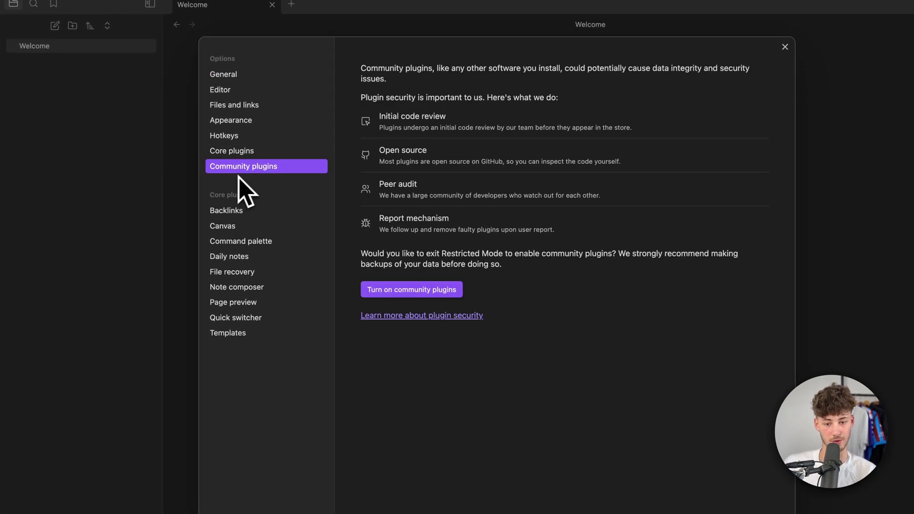
pyautogui.click(405, 294)
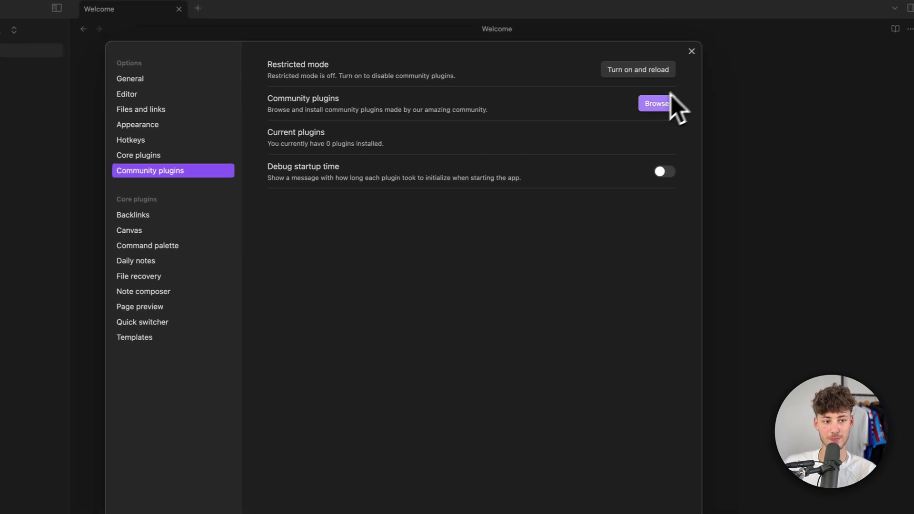
pyautogui.click(756, 98)
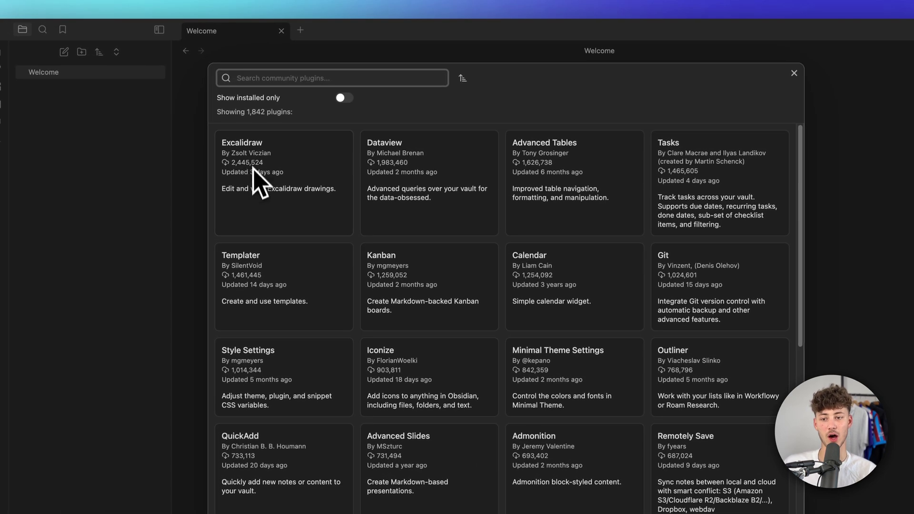
# Search the plugin browser for 'Excalidraw' and install the Excalidraw plugin
pyautogui.click(262, 146)
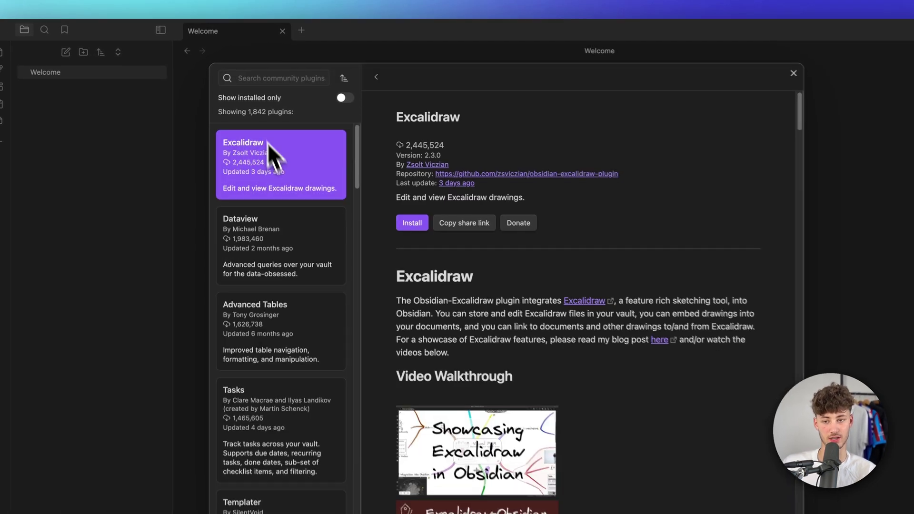
pyautogui.click(276, 78)
pyautogui.write('Excalidraw')
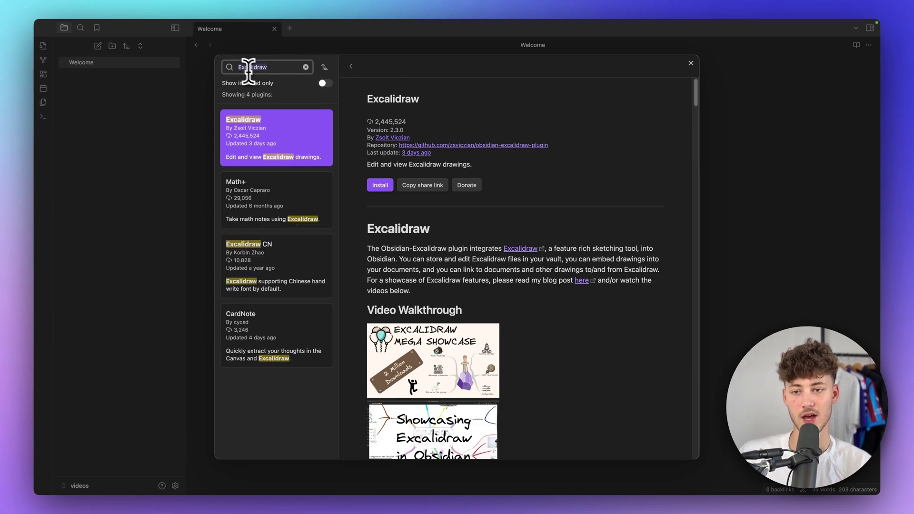
pyautogui.click(278, 157)
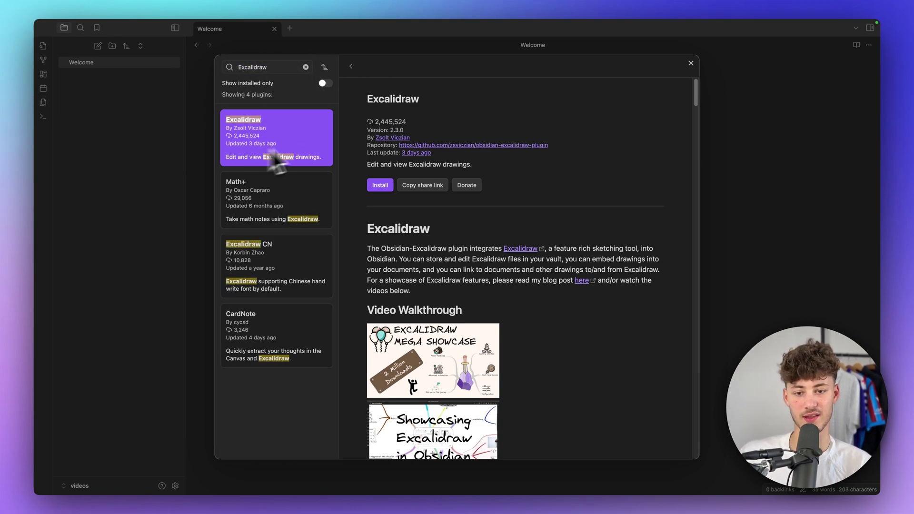
pyautogui.click(379, 184)
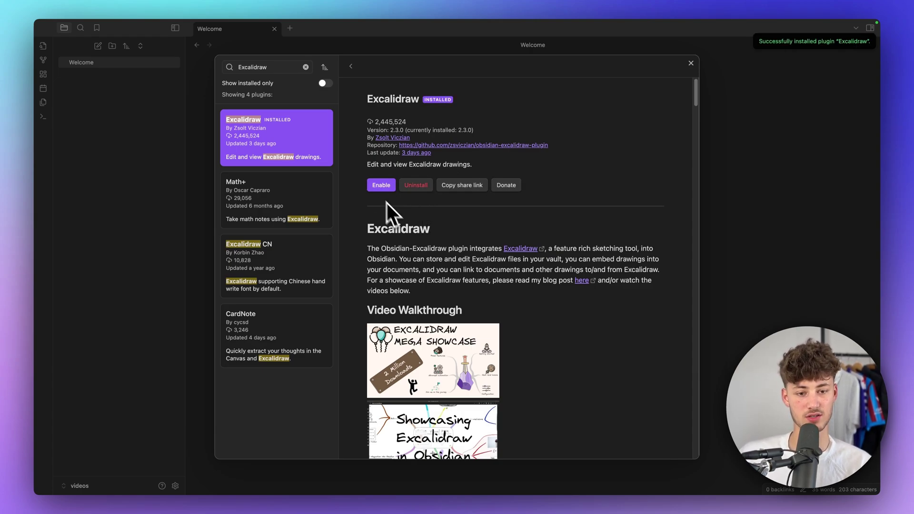
# Enable Excalidraw, then dismiss its welcome message and the plugin catalogue
pyautogui.click(381, 189)
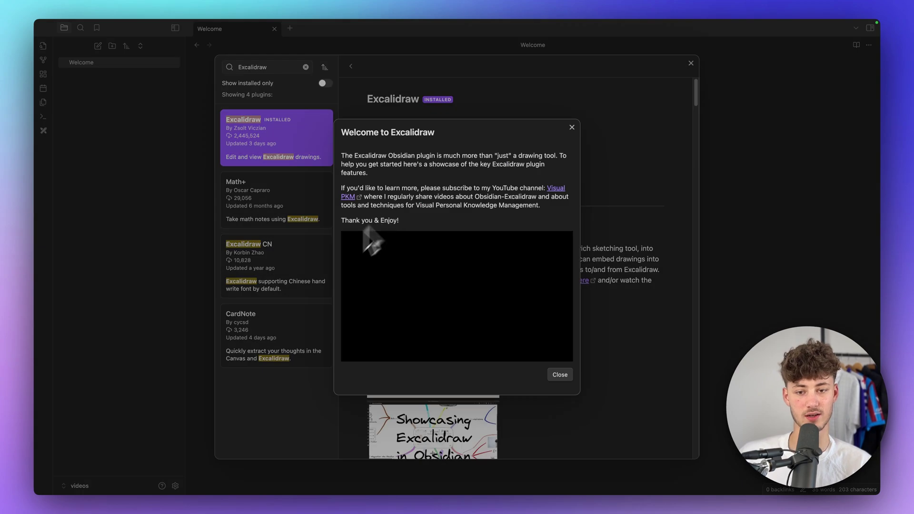
pyautogui.click(561, 376)
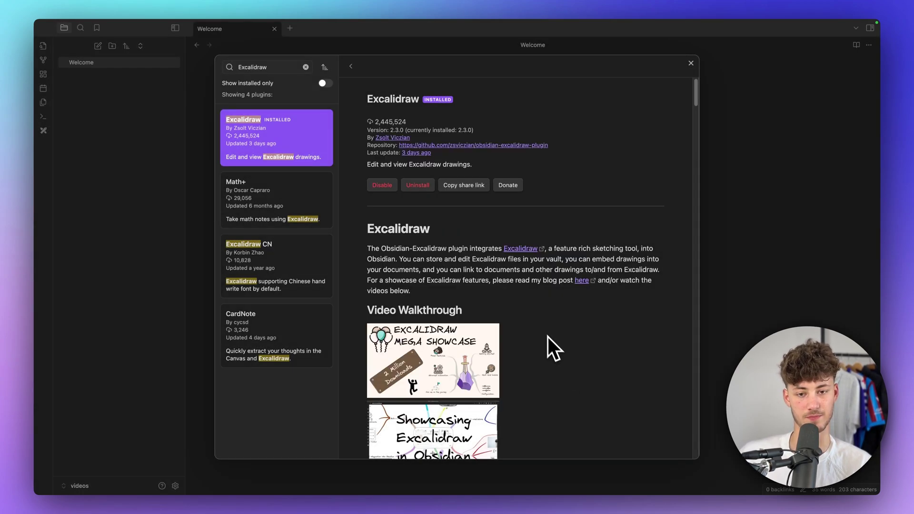
pyautogui.click(689, 64)
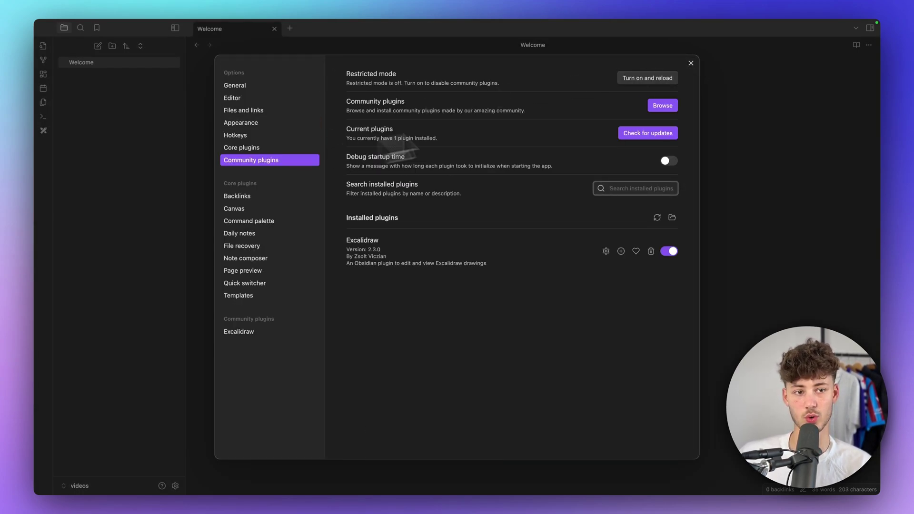
# Close Settings and create a vault folder named 'Excalidraw'
pyautogui.click(690, 63)
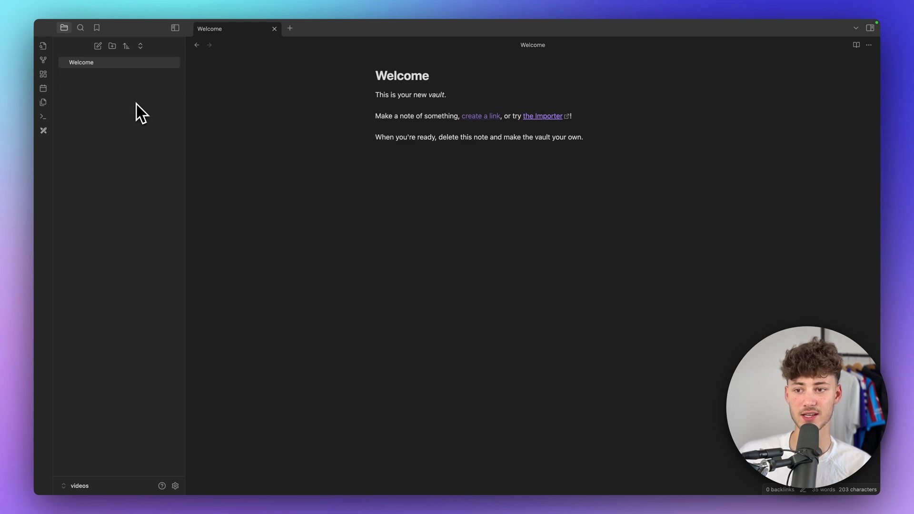
pyautogui.click(112, 47)
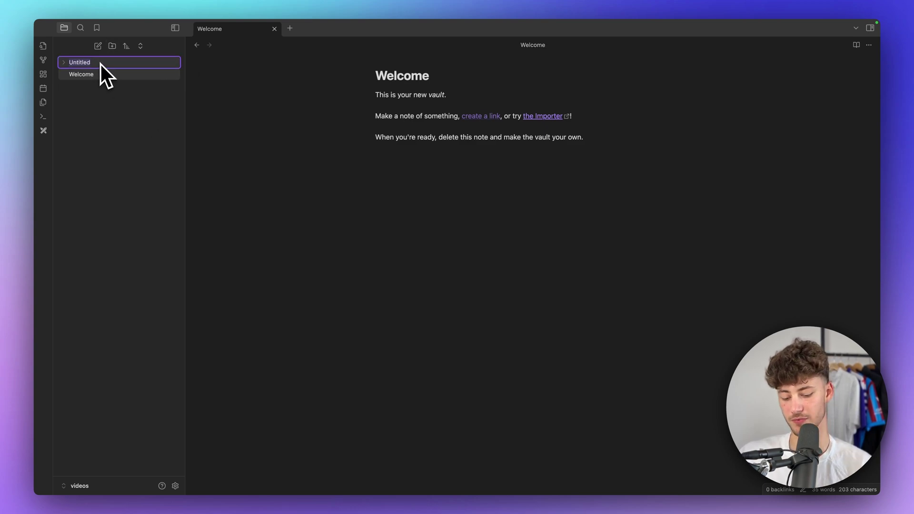
pyautogui.write('Excalidraw')
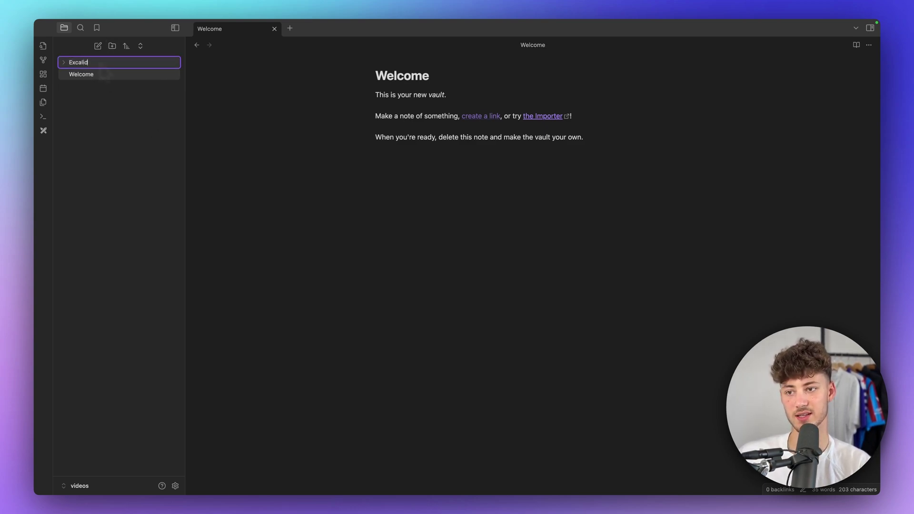
pyautogui.press('Return')
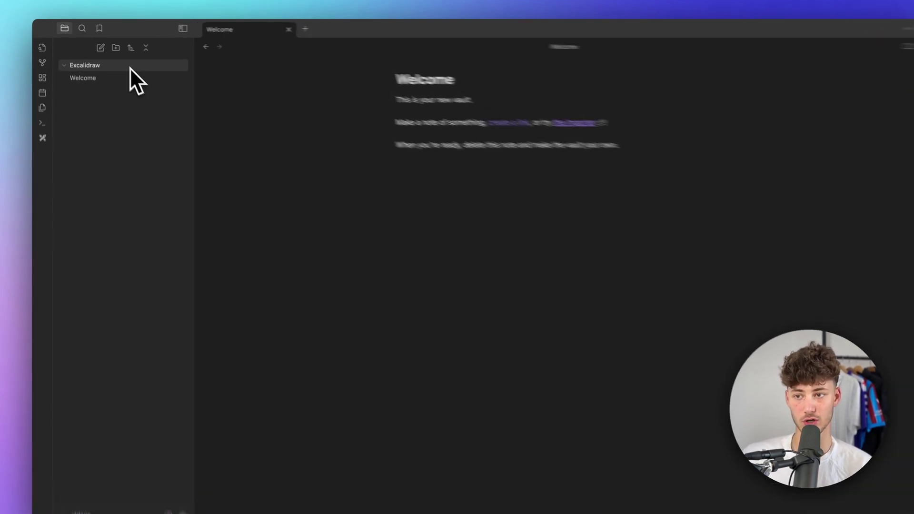
# Create a new Excalidraw drawing inside the Excalidraw folder
pyautogui.click(103, 65)
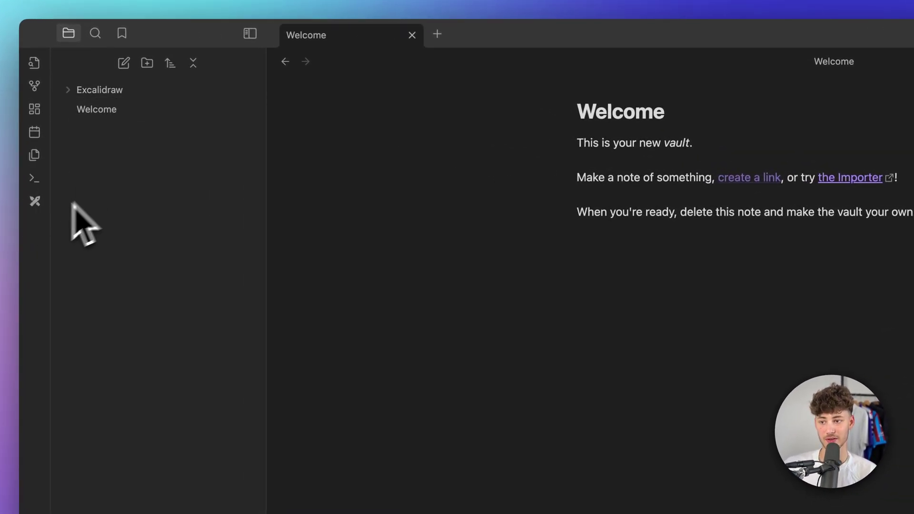
pyautogui.click(41, 205)
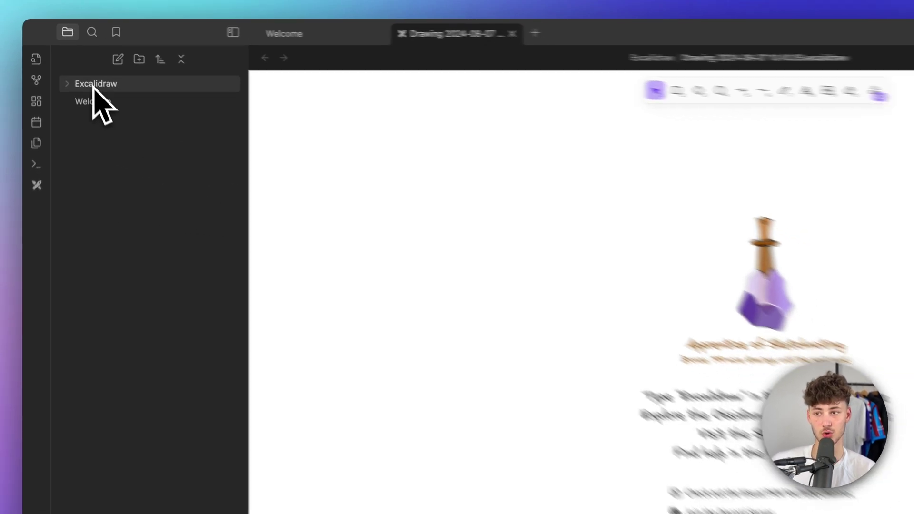
pyautogui.click(93, 85)
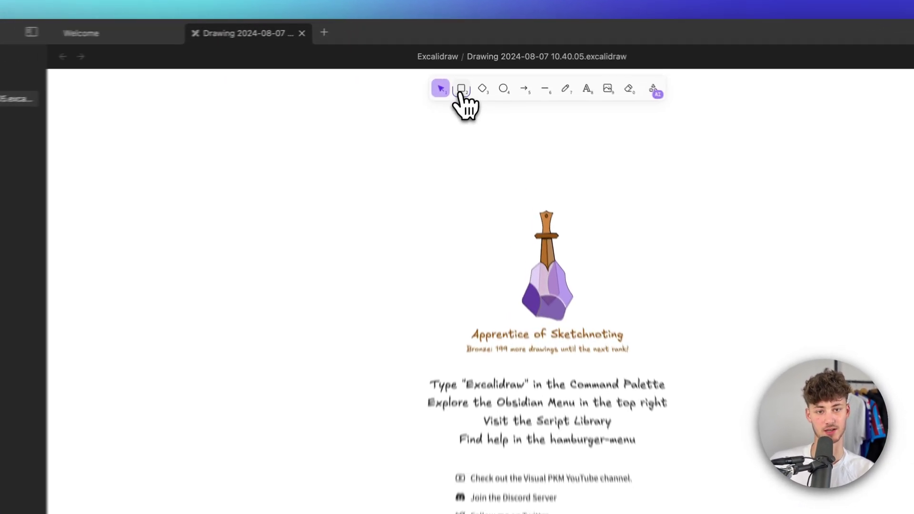
# Cycle through the Excalidraw tool shortcuts 3 to 8, ending on the rectangle tool
pyautogui.click(460, 91)
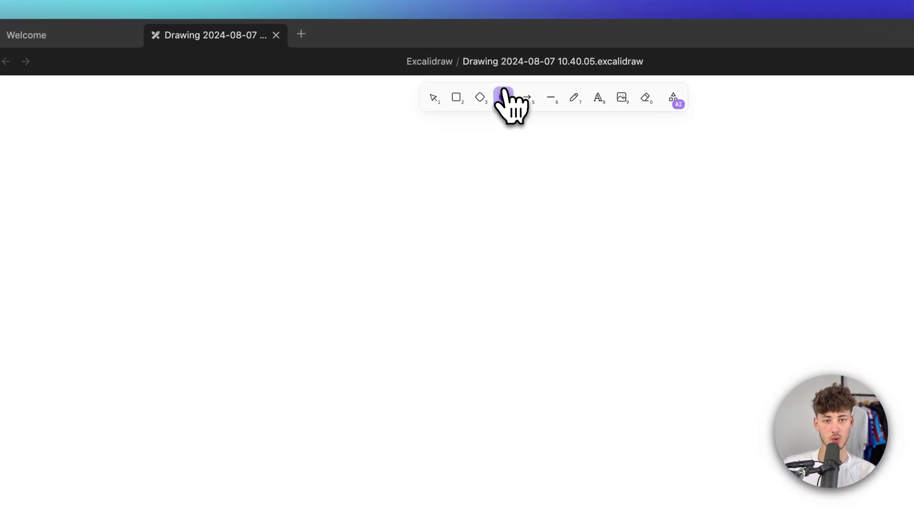
pyautogui.press('3')
pyautogui.press('4')
pyautogui.press('5')
pyautogui.press('6')
pyautogui.press('7')
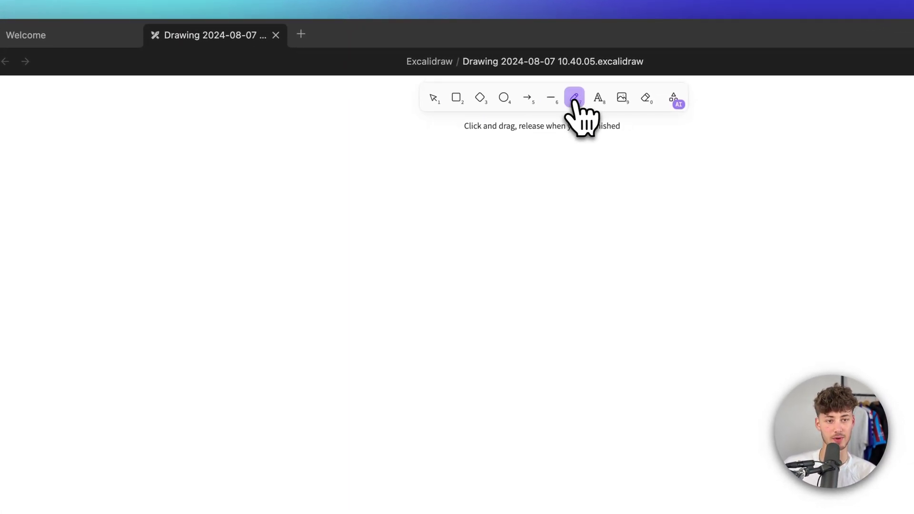
pyautogui.press('8')
pyautogui.click(455, 98)
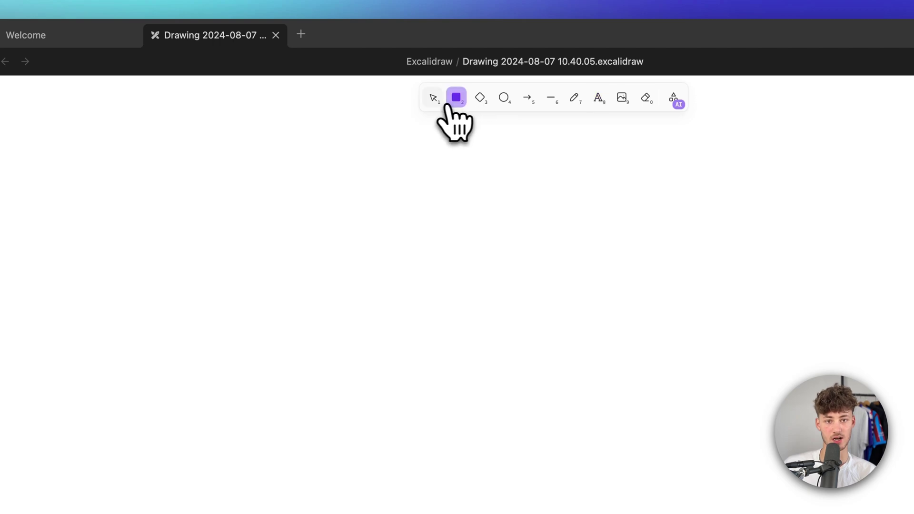
# Draw a rounded square at upper left and a diamond beside it
pyautogui.moveTo(198, 148); pyautogui.dragTo(310, 257)
pyautogui.moveTo(422, 222); pyautogui.dragTo(452, 269)
pyautogui.click(602, 253)
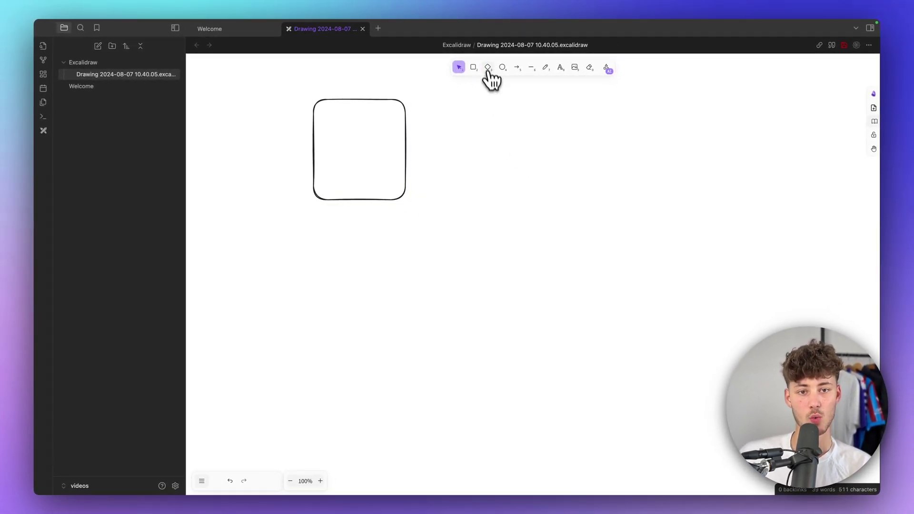
pyautogui.click(487, 67)
pyautogui.moveTo(455, 143); pyautogui.dragTo(591, 273)
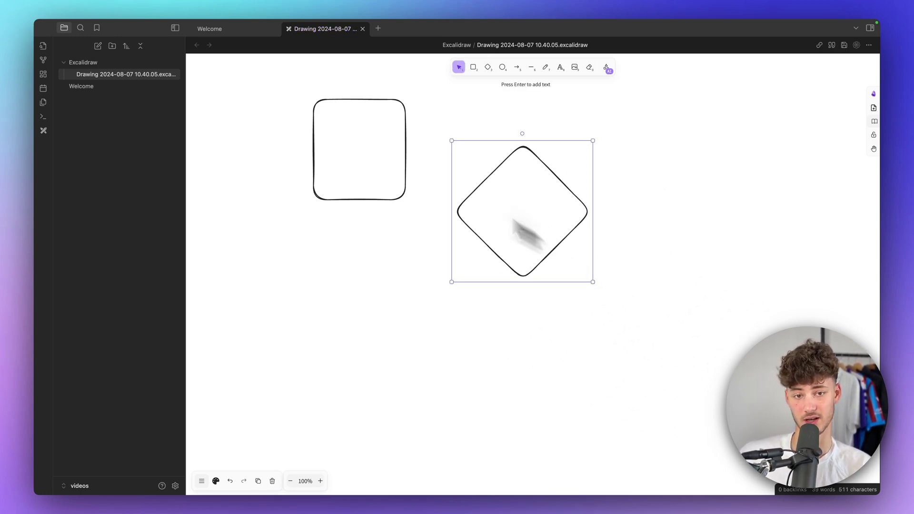
pyautogui.moveTo(520, 214); pyautogui.dragTo(500, 162)
# Draw a circle below the square, leaving it without a label
pyautogui.click(502, 67)
pyautogui.moveTo(309, 264); pyautogui.dragTo(452, 335)
pyautogui.doubleClick(367, 336)
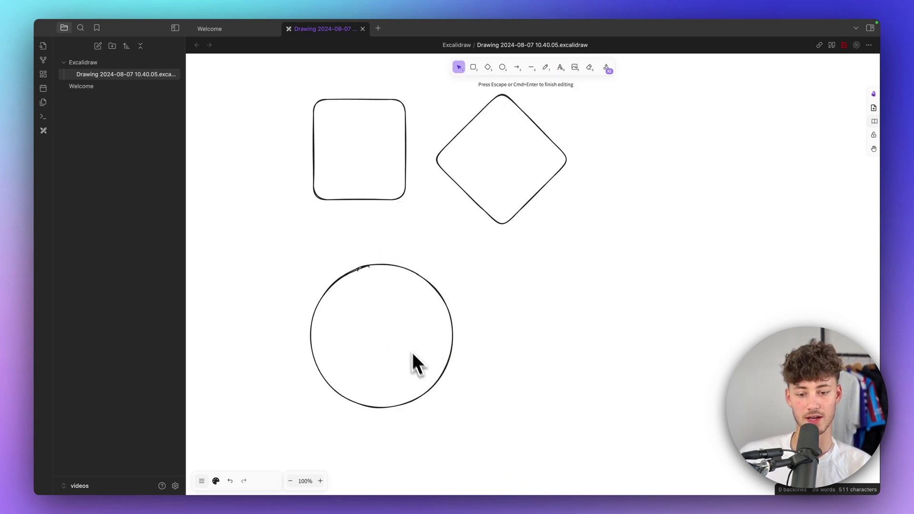
pyautogui.press('Escape')
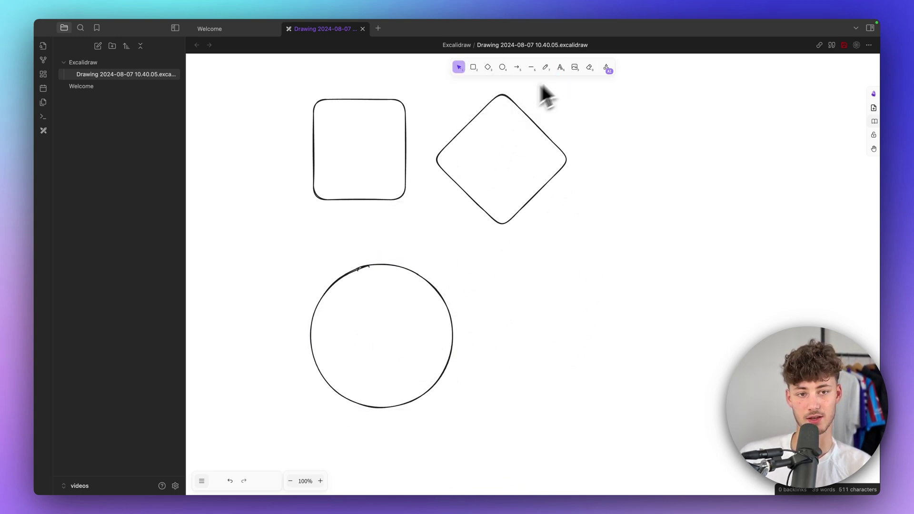
# Label the rectangle 'fsfsf' and the diamond 'sdfdsfds'
pyautogui.click(560, 68)
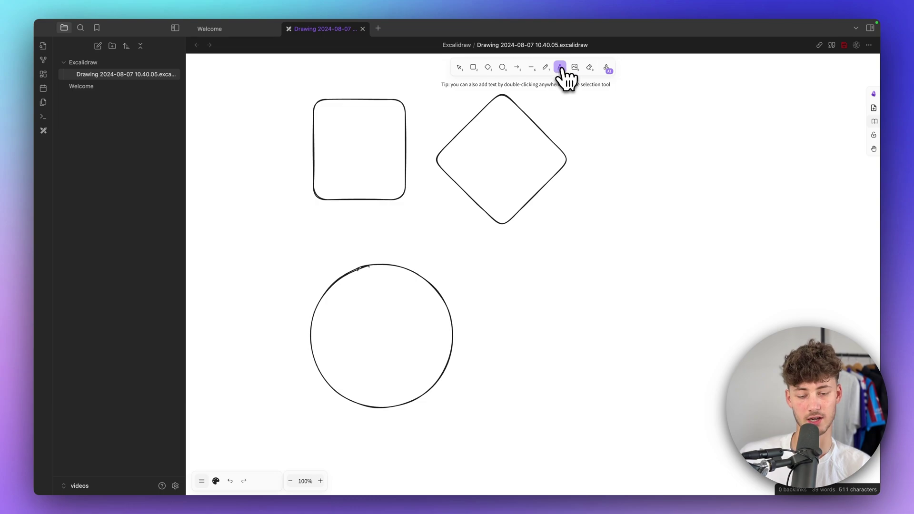
pyautogui.click(356, 152)
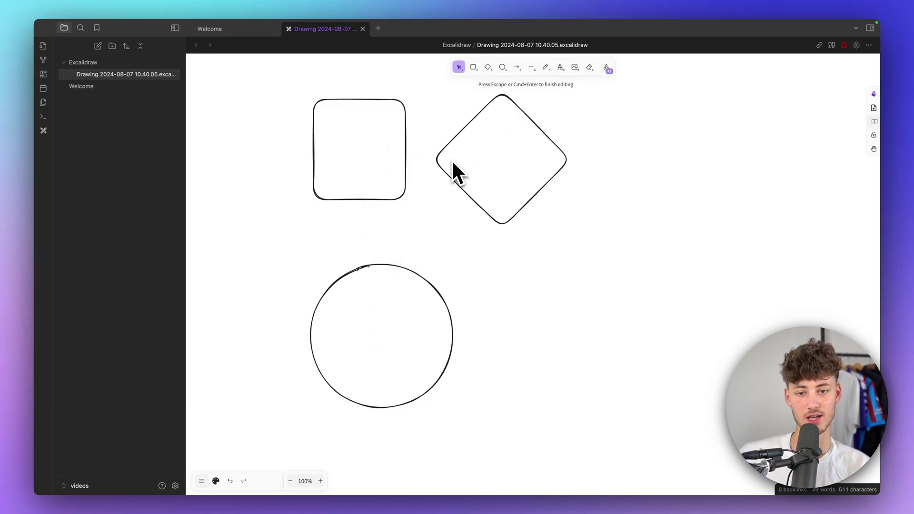
pyautogui.write('fsfsf')
pyautogui.press('Escape')
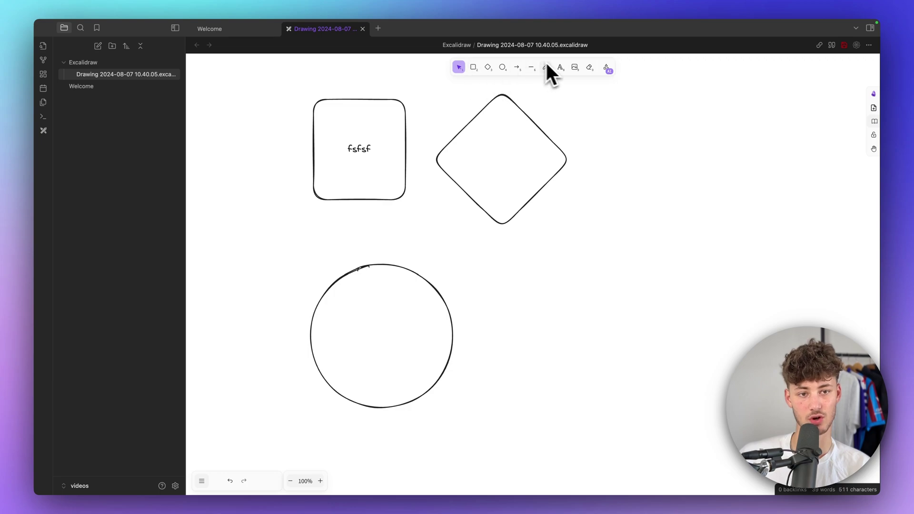
pyautogui.press('t')
pyautogui.click(502, 164)
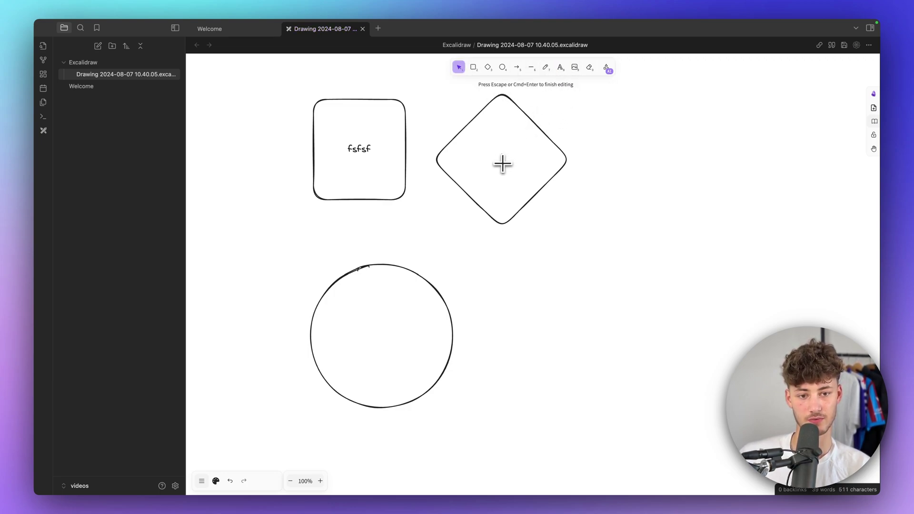
pyautogui.write('sdfdsfds')
pyautogui.press('Escape')
# Try adding text on the empty canvas and in the circle, discarding both empty boxes
pyautogui.click(560, 67)
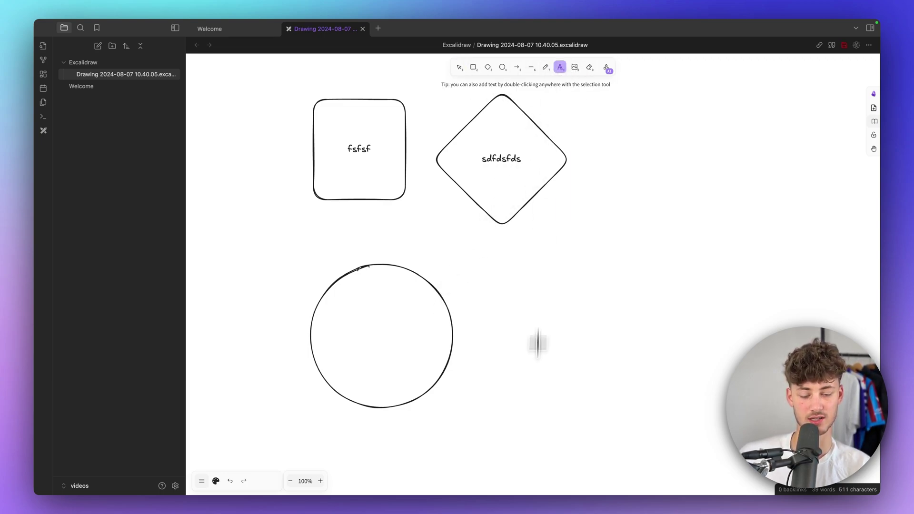
pyautogui.click(536, 347)
pyautogui.press('Escape')
pyautogui.press('t')
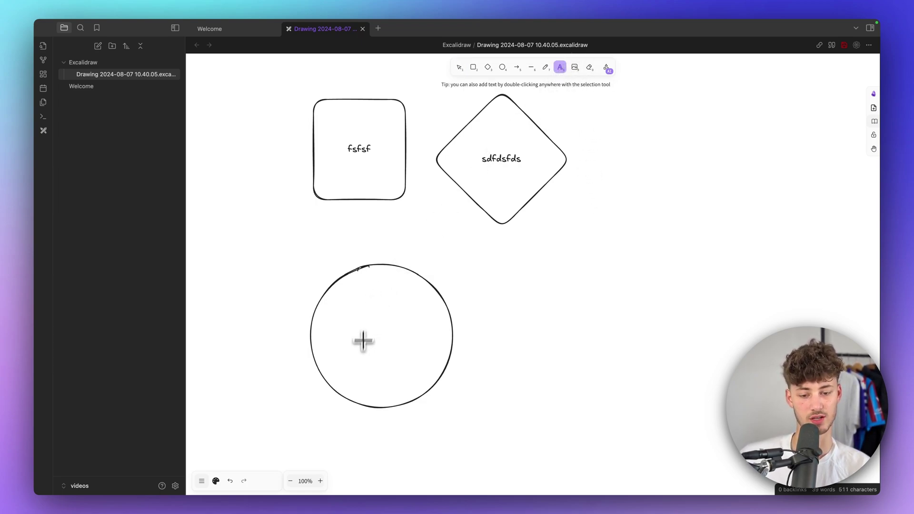
pyautogui.click(380, 354)
pyautogui.press('Escape')
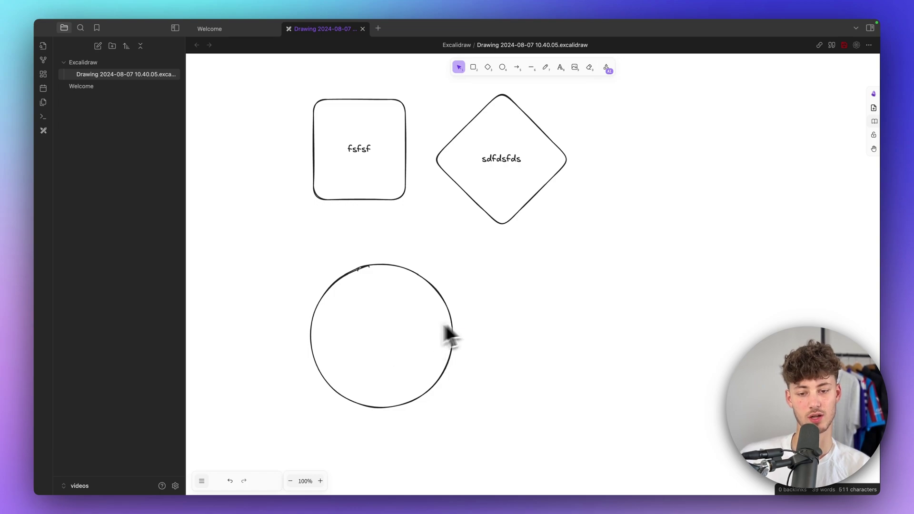
# Drag the circle up so it sits just under the diamond
pyautogui.click(473, 67)
pyautogui.press('v')
pyautogui.moveTo(430, 286); pyautogui.dragTo(510, 248)
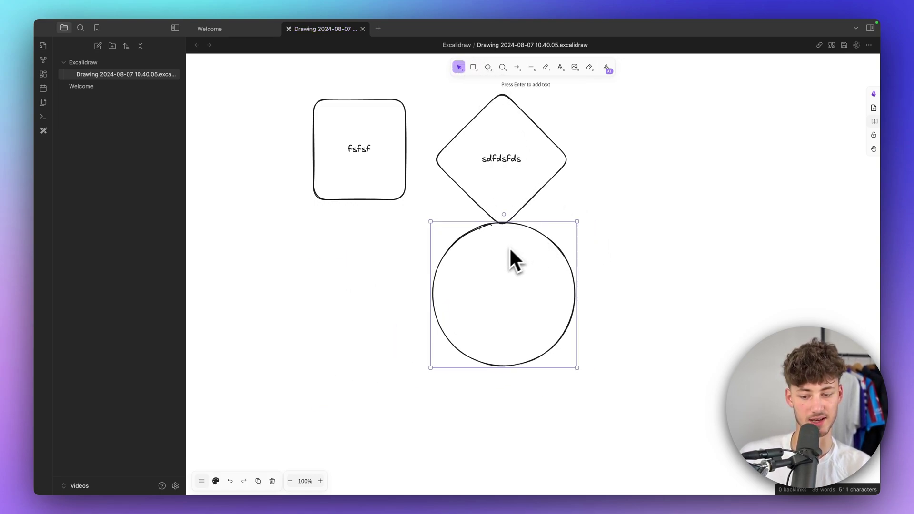
pyautogui.click(215, 480)
# Give the circle a blue outline and a solid light-green fill
pyautogui.click(212, 270)
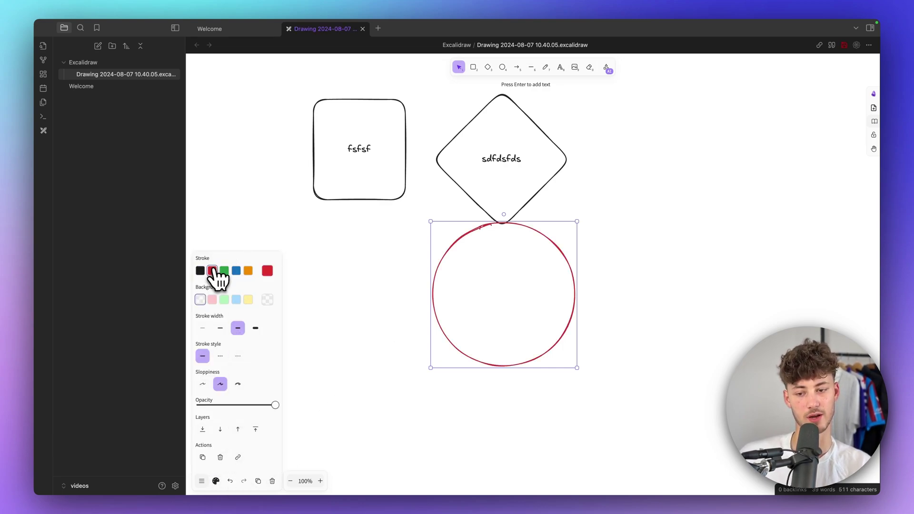
pyautogui.click(224, 270)
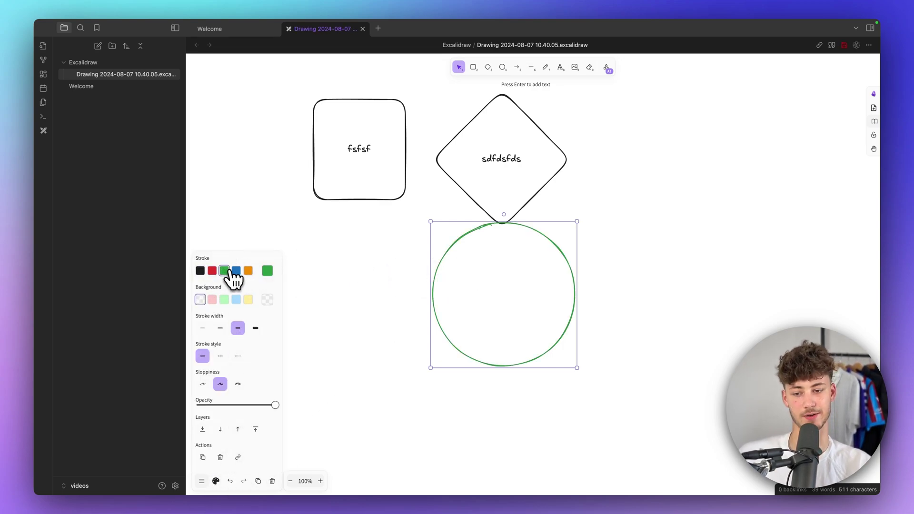
pyautogui.click(236, 270)
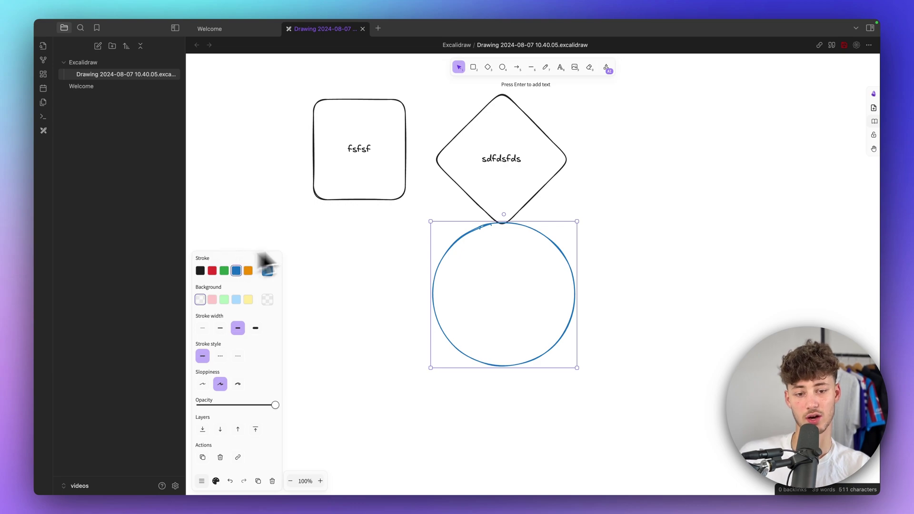
pyautogui.click(212, 299)
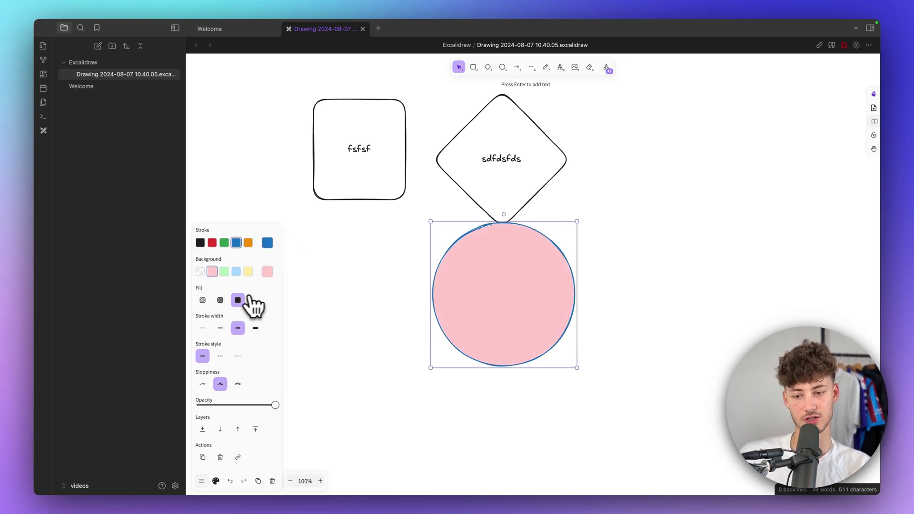
pyautogui.click(224, 271)
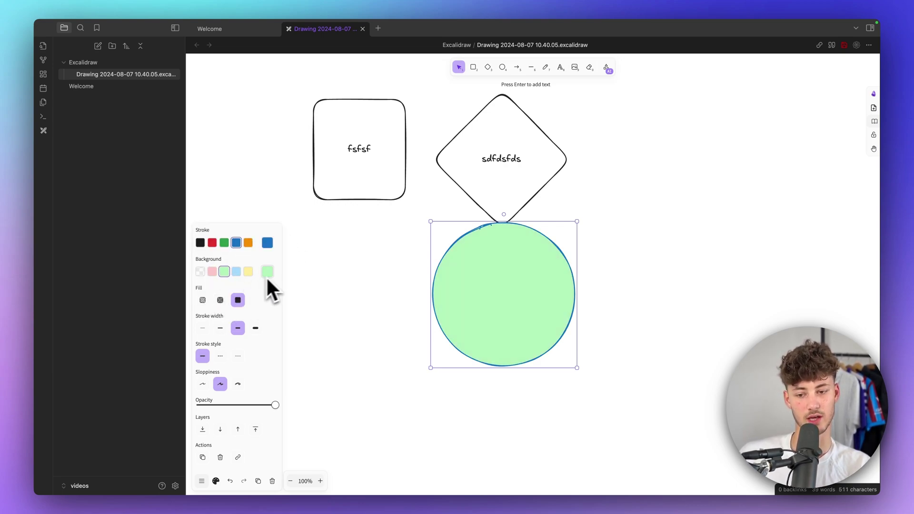
pyautogui.click(220, 299)
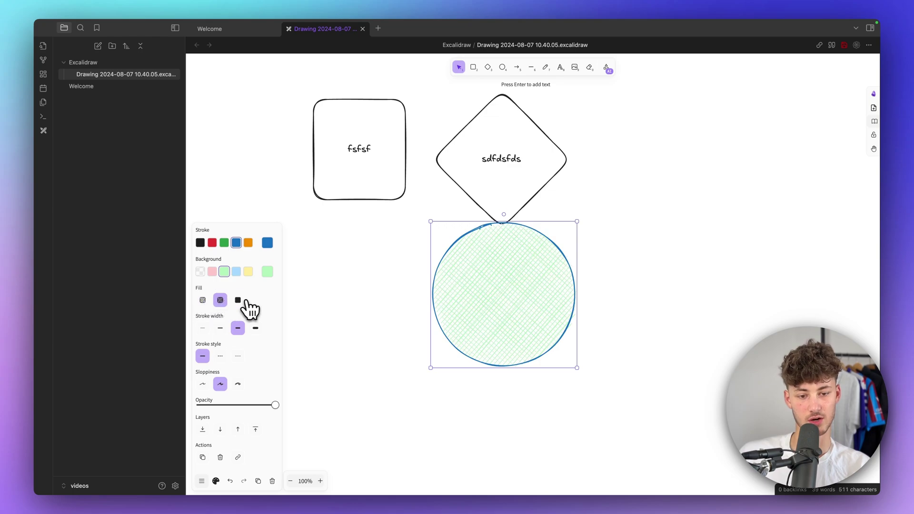
pyautogui.click(238, 300)
# Set the circle's stroke to extra bold, solid style and Architect sloppiness
pyautogui.click(220, 329)
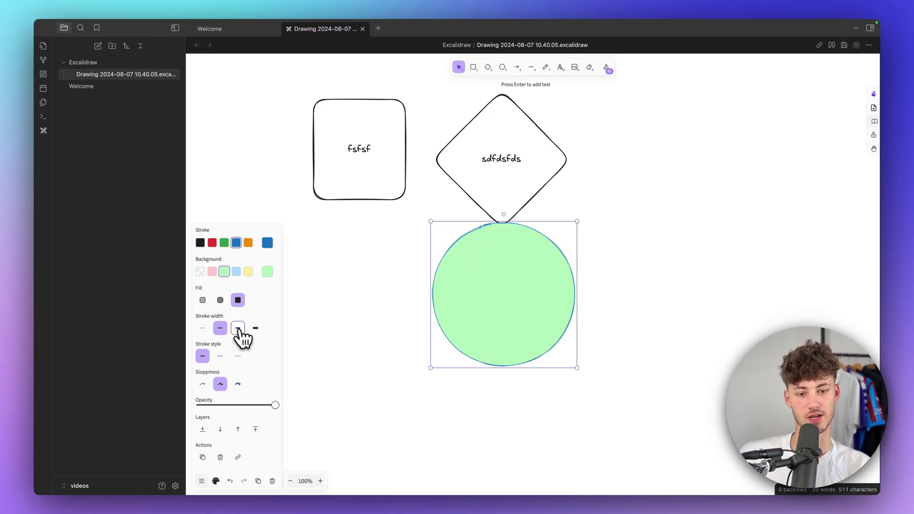
pyautogui.click(256, 329)
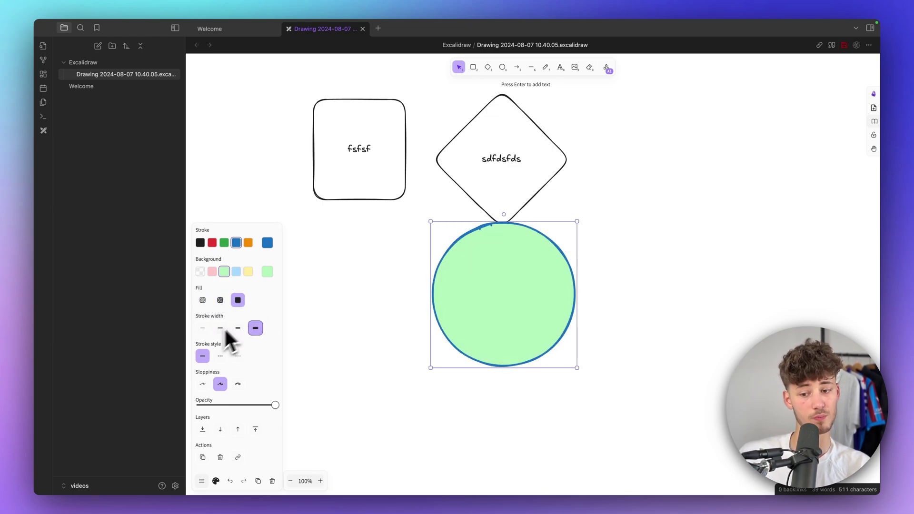
pyautogui.click(220, 356)
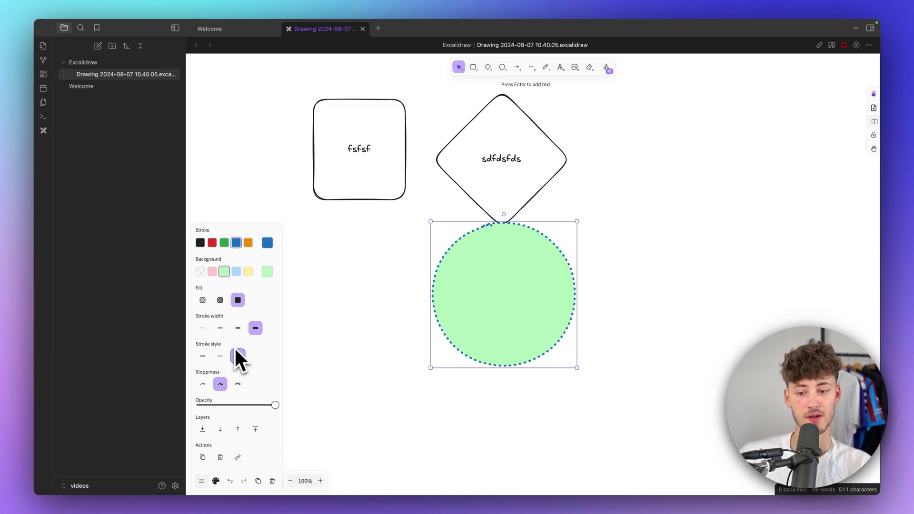
pyautogui.click(203, 355)
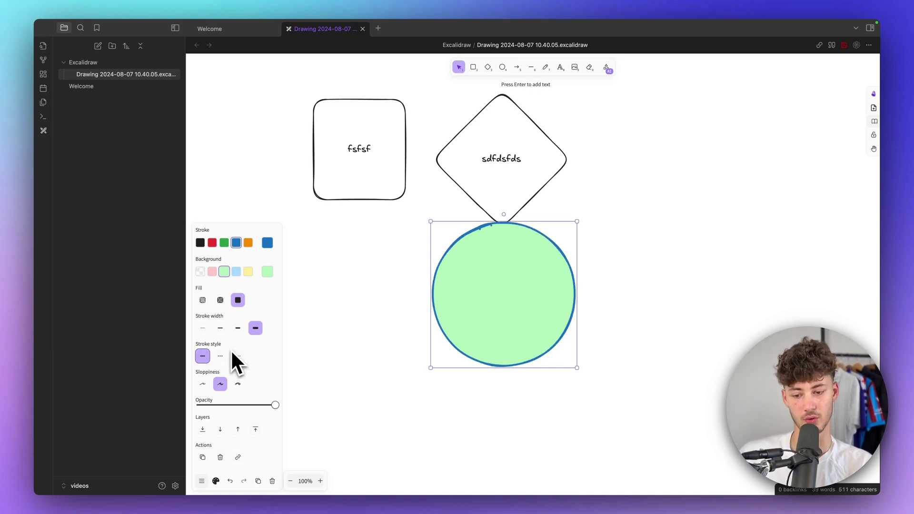
pyautogui.click(238, 385)
pyautogui.click(220, 384)
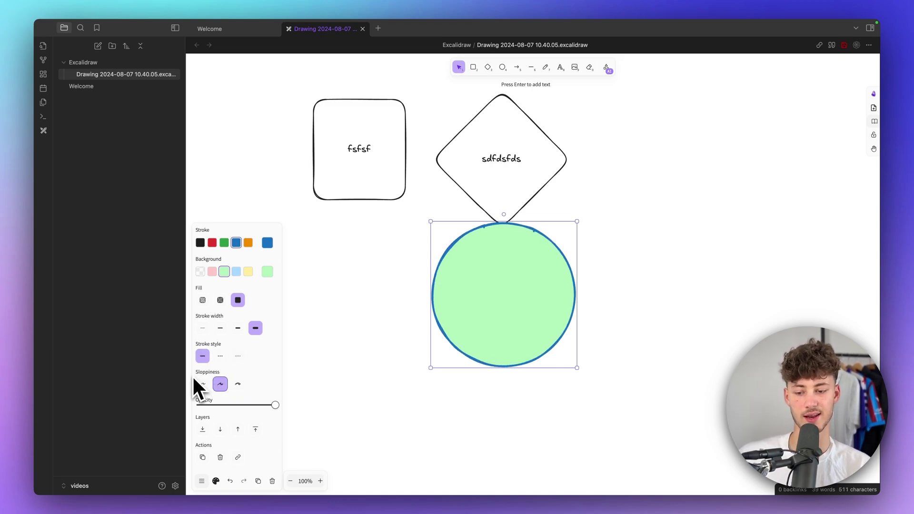
pyautogui.click(204, 384)
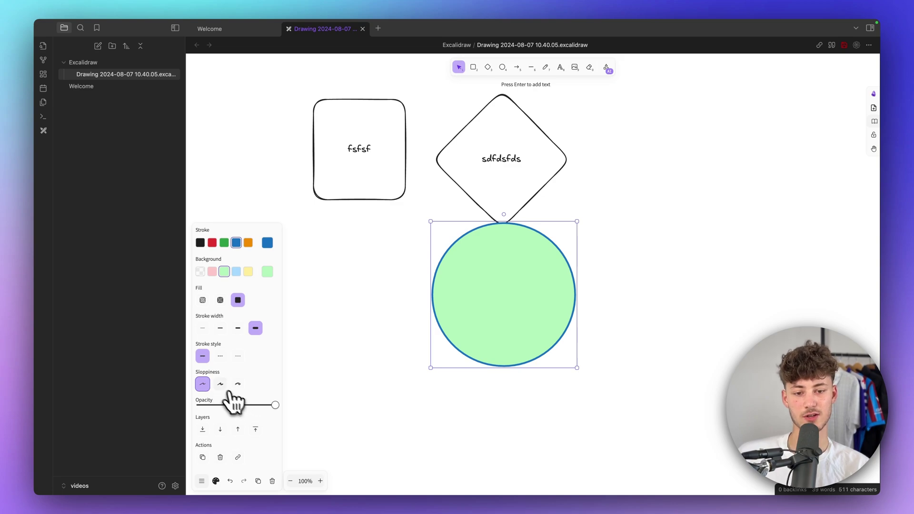
# Move the circle down-right and lower its opacity slightly
pyautogui.moveTo(524, 354); pyautogui.dragTo(550, 384)
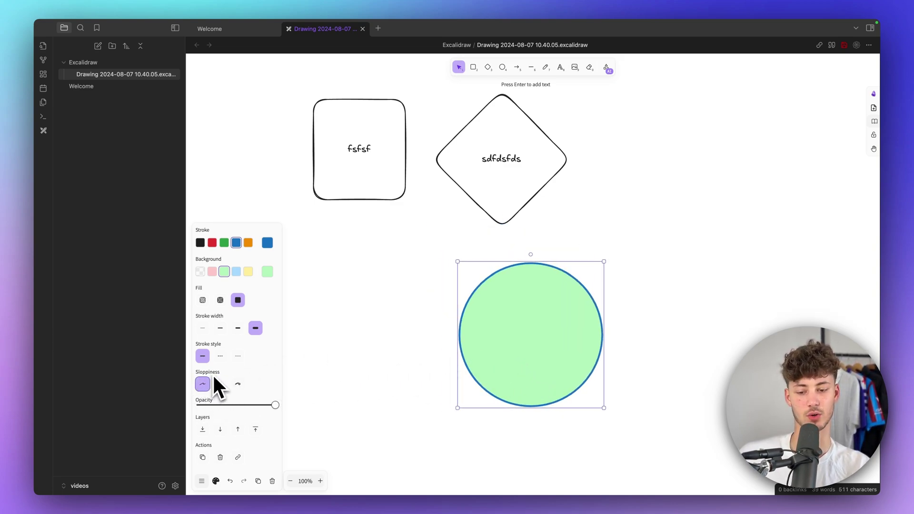
pyautogui.moveTo(276, 405)
pyautogui.mouseDown()
pyautogui.moveTo(249, 408)
pyautogui.moveTo(306, 418)
pyautogui.moveTo(257, 408)
pyautogui.moveTo(297, 407)
pyautogui.mouseUp()
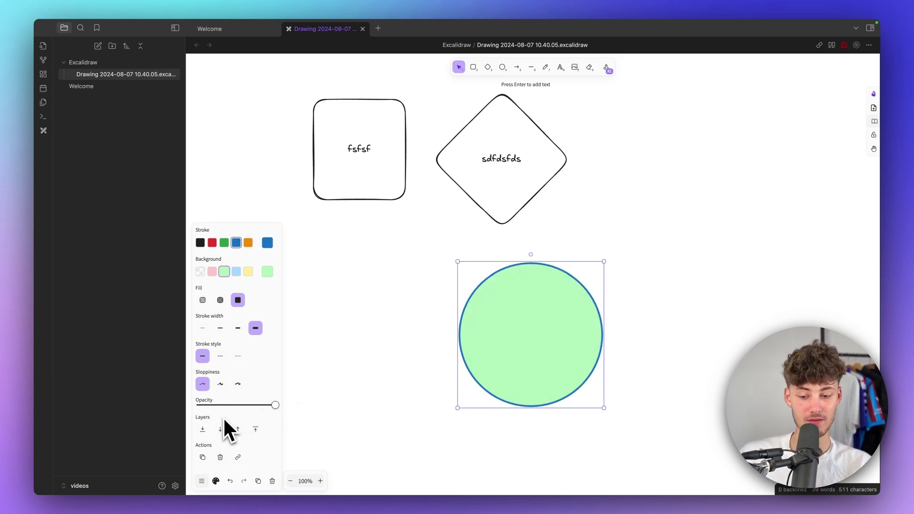
pyautogui.press('Escape')
# Send the circle backward and move the diamond down to overlap its upper part
pyautogui.moveTo(562, 274); pyautogui.dragTo(526, 218)
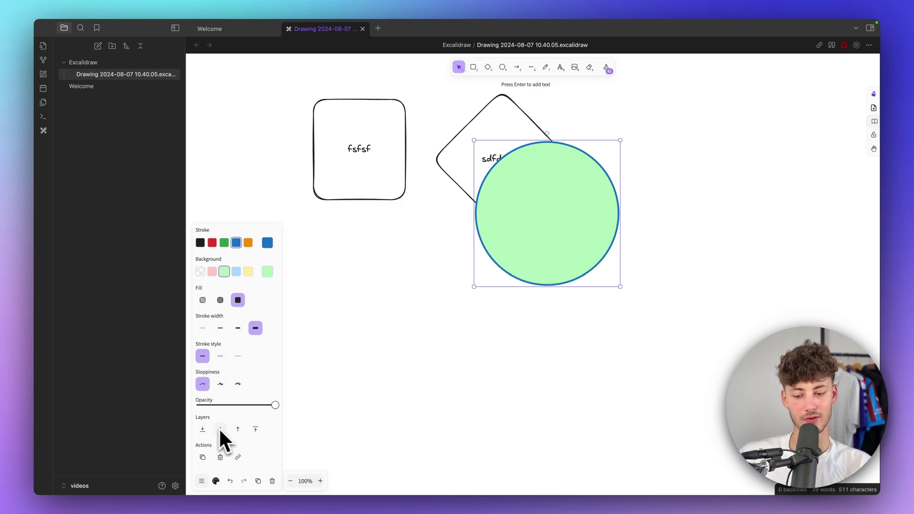
pyautogui.click(220, 429)
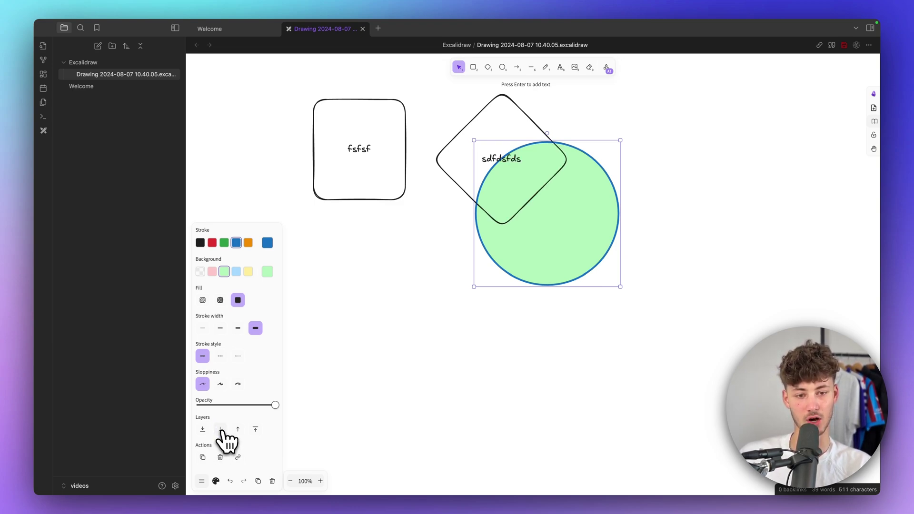
pyautogui.moveTo(530, 249); pyautogui.dragTo(479, 238)
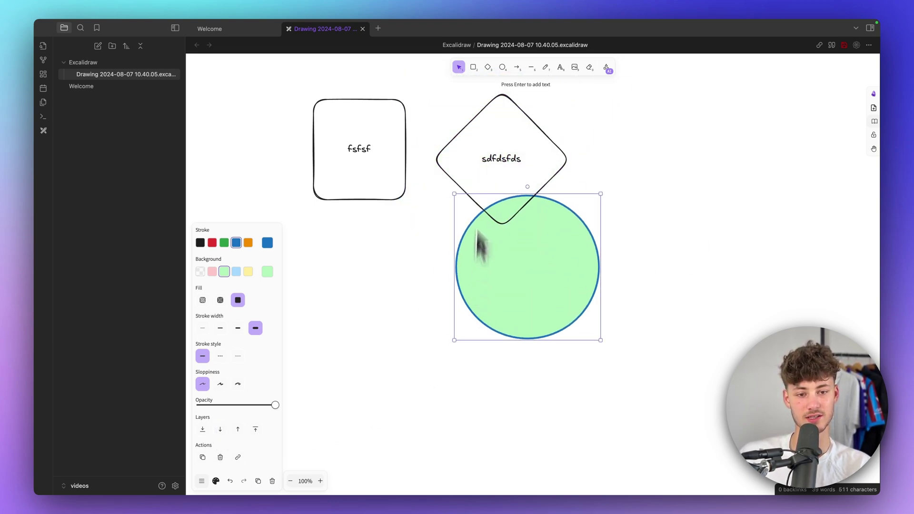
pyautogui.moveTo(487, 132); pyautogui.dragTo(481, 159)
pyautogui.click(587, 241)
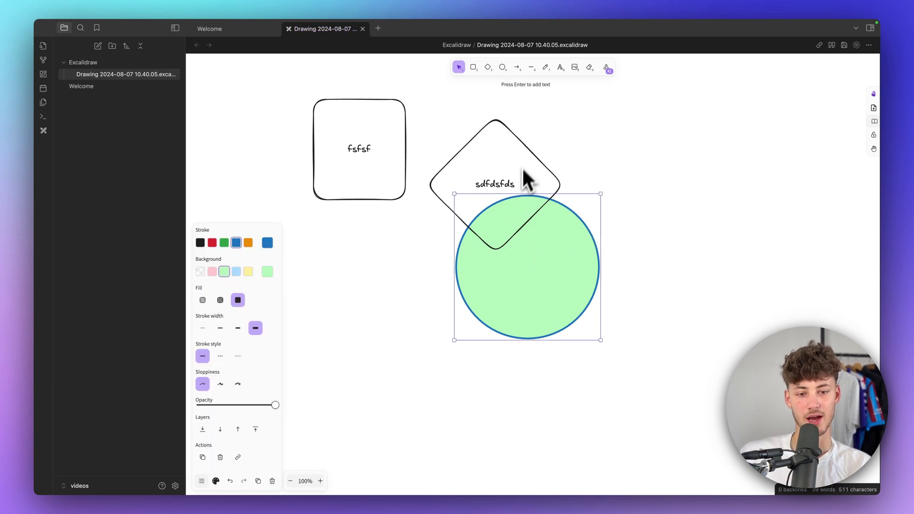
pyautogui.click(523, 177)
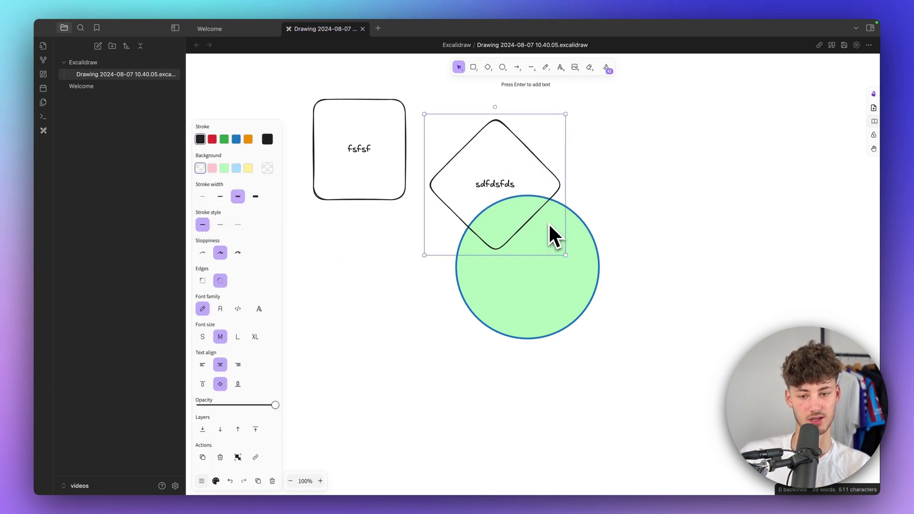
# Move the diamond to the canvas centre and the green circle to the upper right
pyautogui.moveTo(512, 183); pyautogui.dragTo(361, 306)
pyautogui.moveTo(589, 235); pyautogui.dragTo(810, 136)
pyautogui.moveTo(452, 285); pyautogui.dragTo(618, 276)
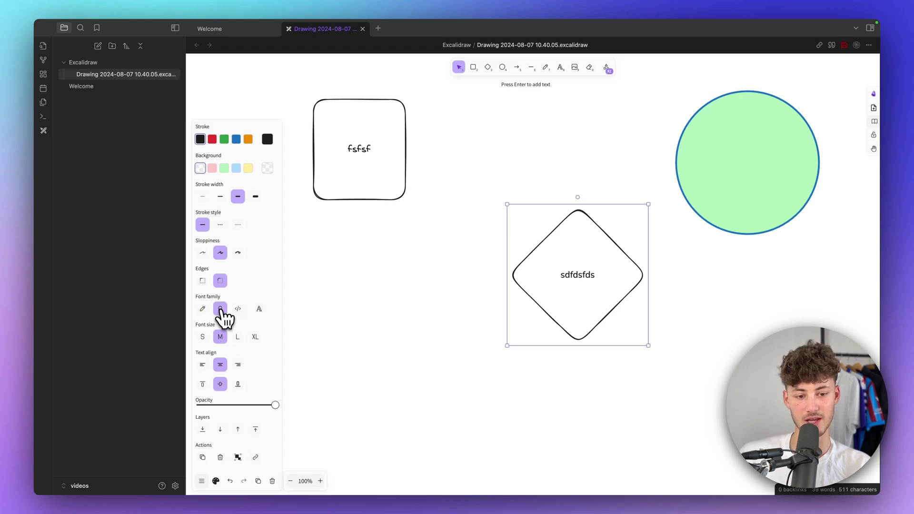
# Switch the diamond's label to Excalifont and make it larger
pyautogui.click(259, 309)
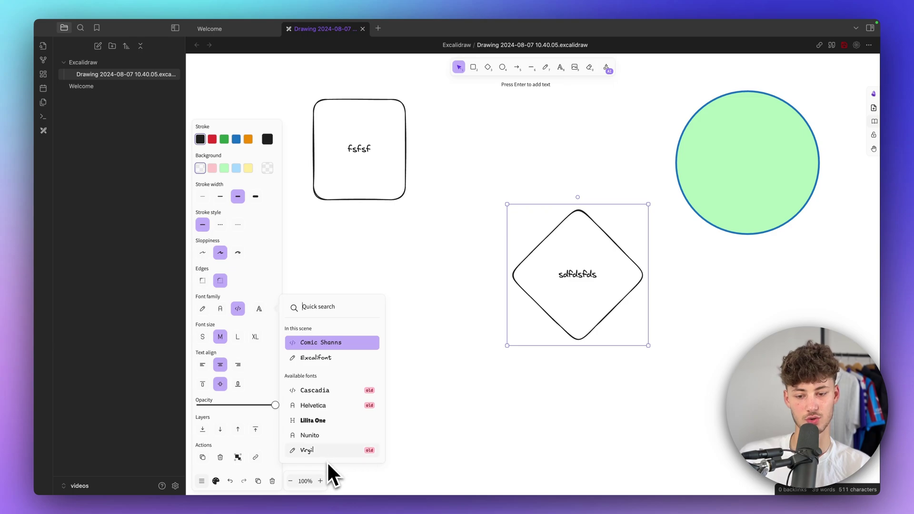
pyautogui.click(209, 310)
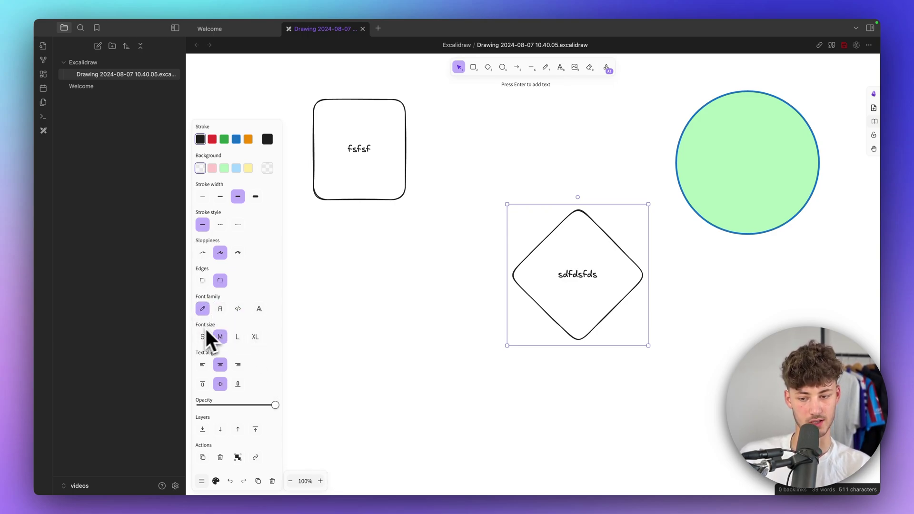
pyautogui.click(237, 336)
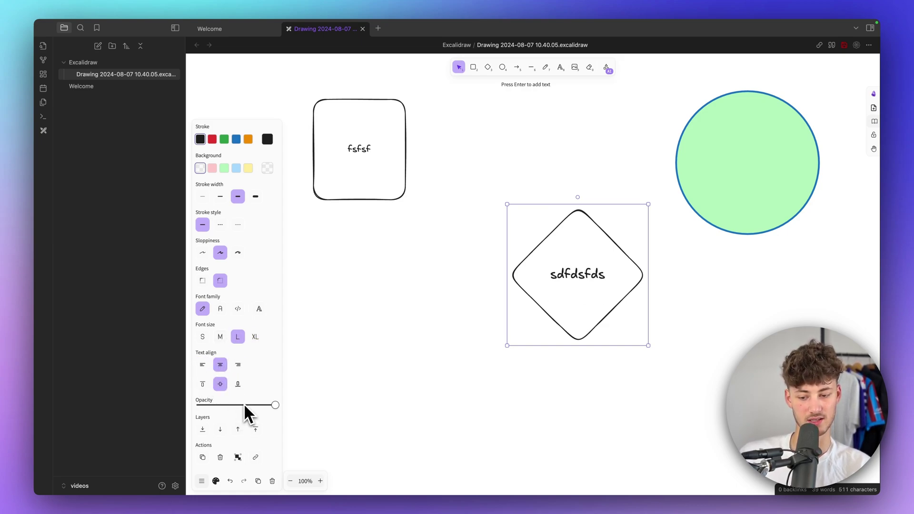
# Try fading the diamond and adding a link, then dismiss the link box unused
pyautogui.moveTo(267, 405); pyautogui.dragTo(290, 418)
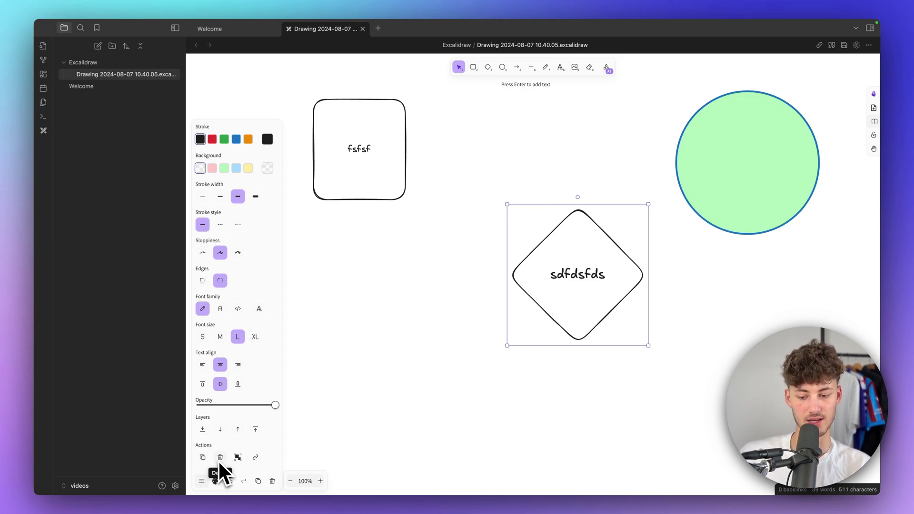
pyautogui.click(256, 457)
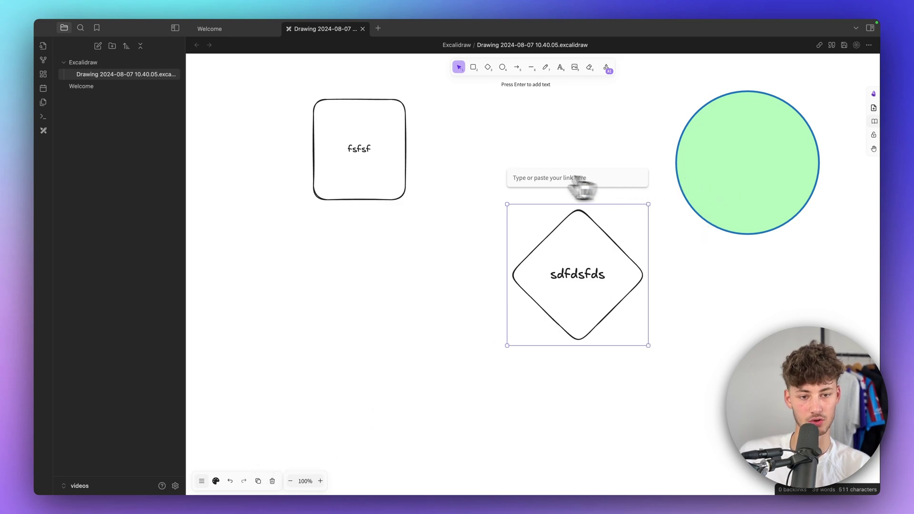
pyautogui.click(554, 158)
pyautogui.click(563, 253)
pyautogui.click(548, 229)
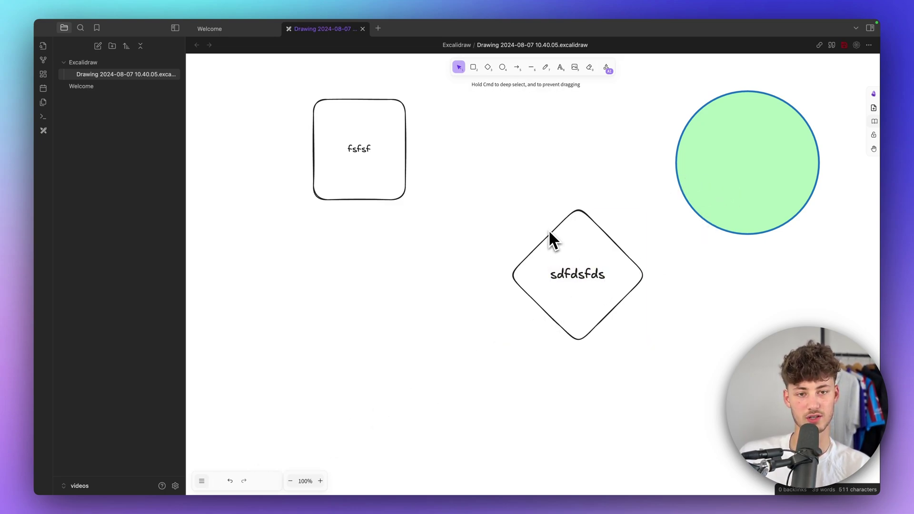
pyautogui.click(564, 240)
pyautogui.click(215, 481)
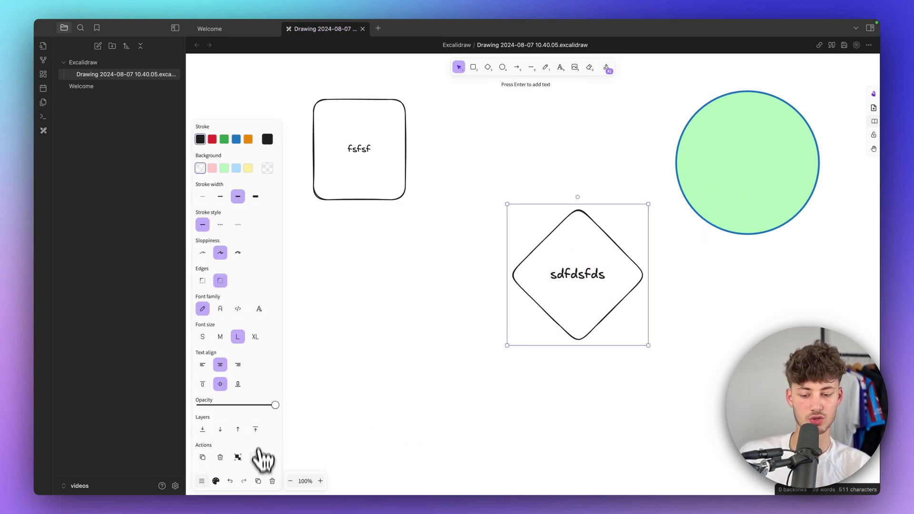
# Drag the green circle below the fsfsf square, left of the diamond, testing undo and redo
pyautogui.click(749, 190)
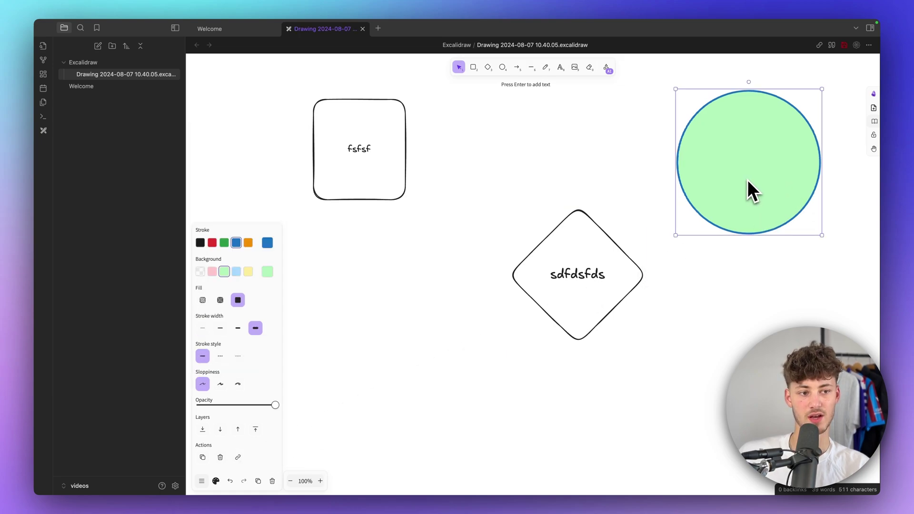
pyautogui.moveTo(749, 190); pyautogui.dragTo(393, 346)
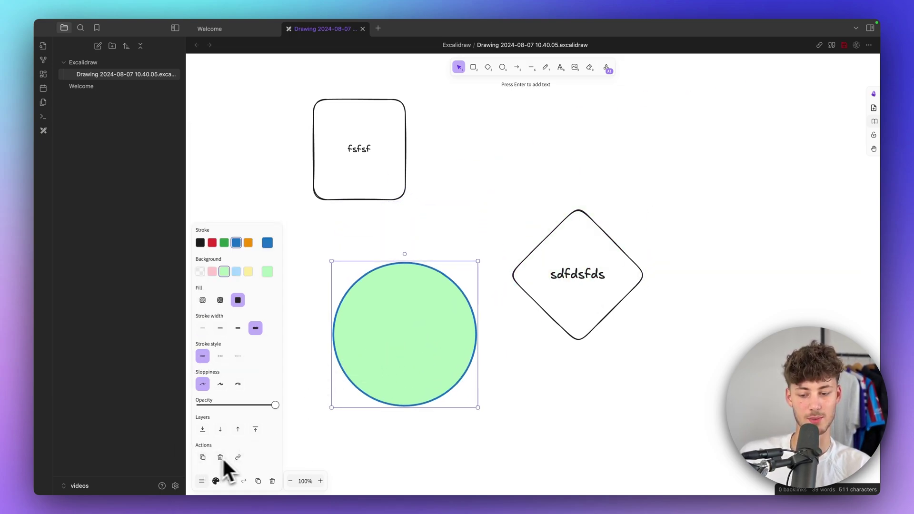
pyautogui.moveTo(362, 332); pyautogui.dragTo(322, 315)
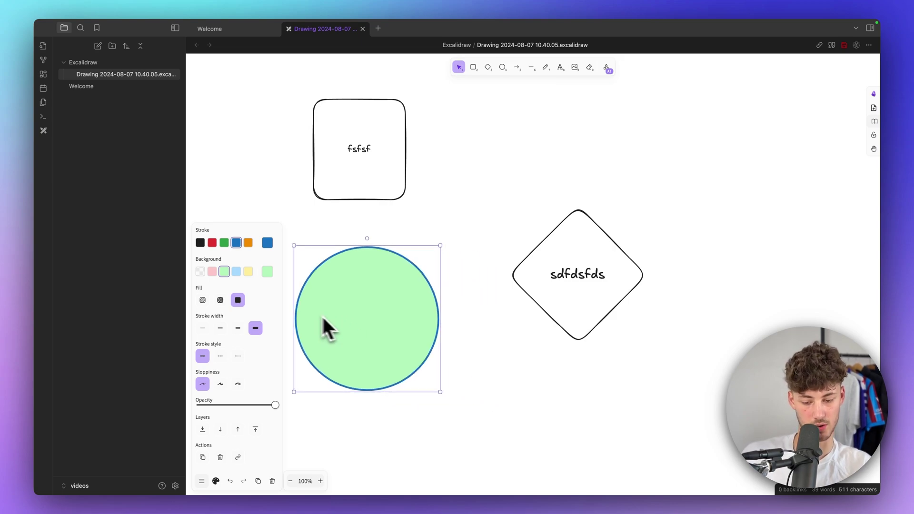
pyautogui.click(230, 480)
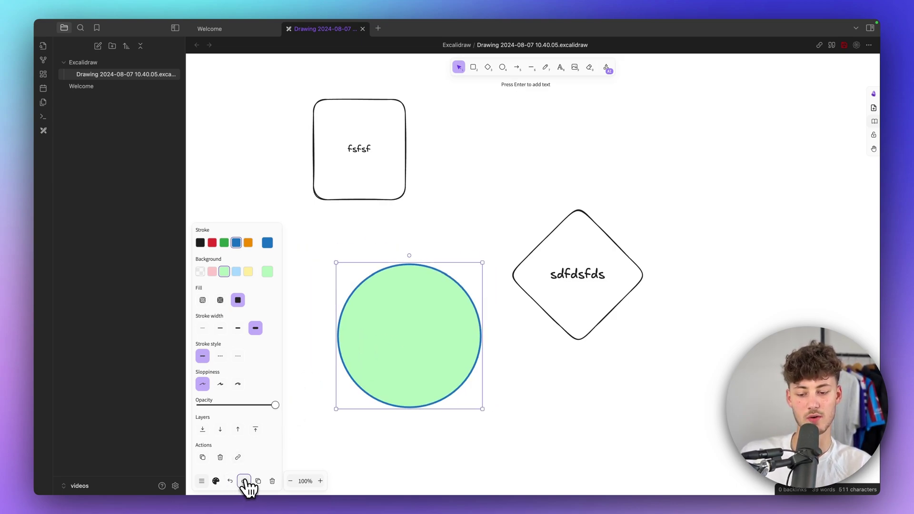
pyautogui.click(243, 481)
# Duplicate the circle, place the copy above the diamond, then delete the copy
pyautogui.click(257, 480)
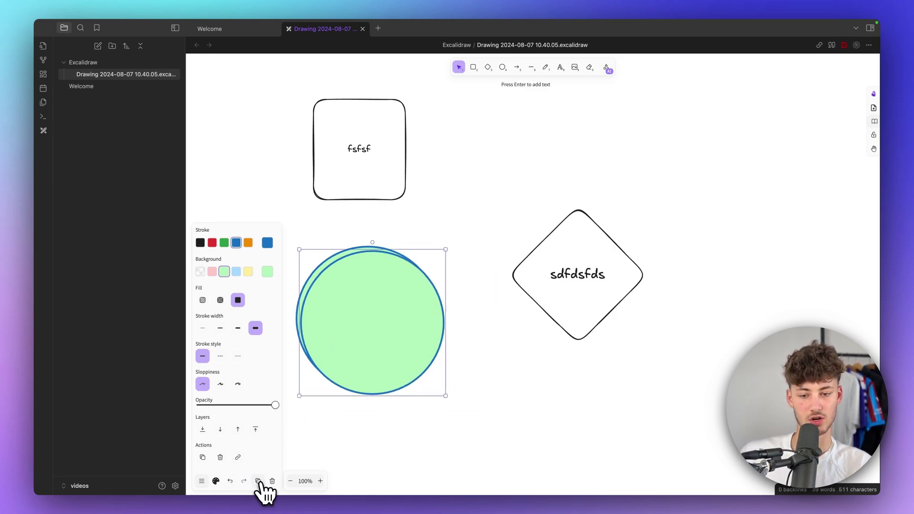
pyautogui.moveTo(369, 377); pyautogui.dragTo(501, 247)
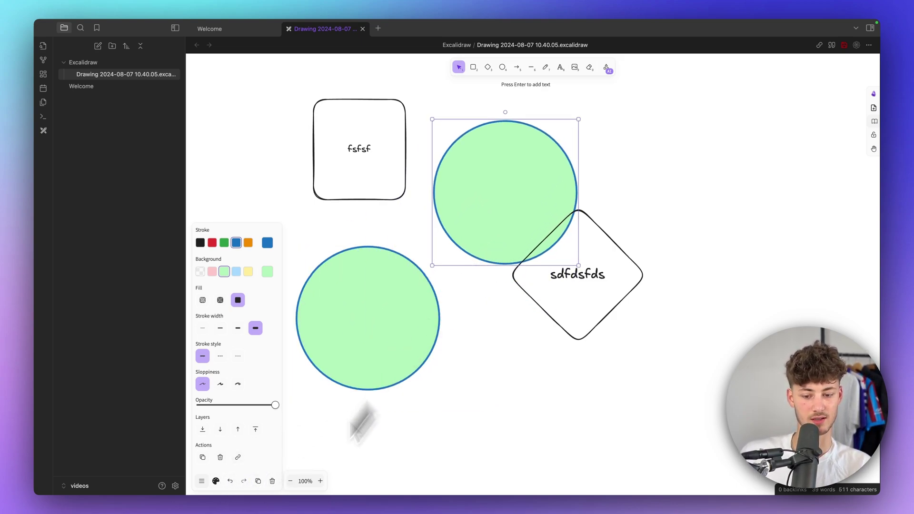
pyautogui.click(272, 480)
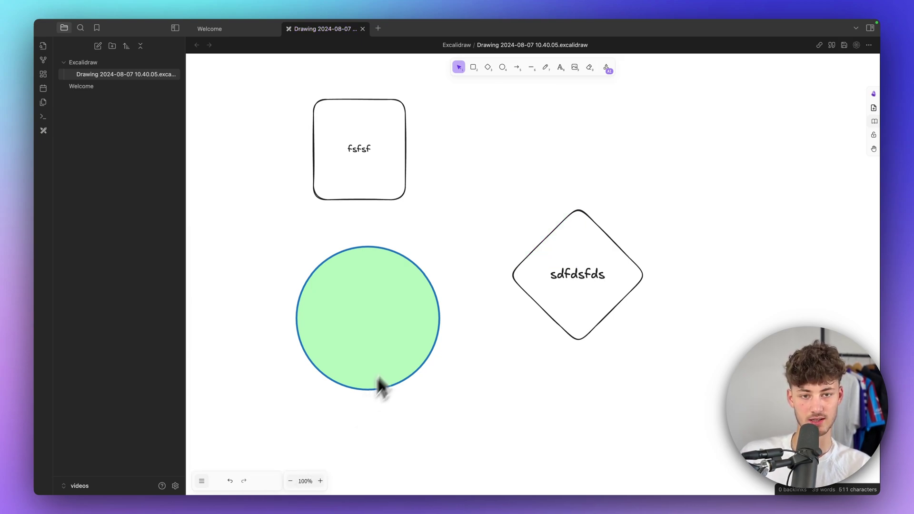
pyautogui.click(358, 386)
# Try cream, light blue and transparent canvas backgrounds, then set it to white (ffffff)
pyautogui.click(205, 480)
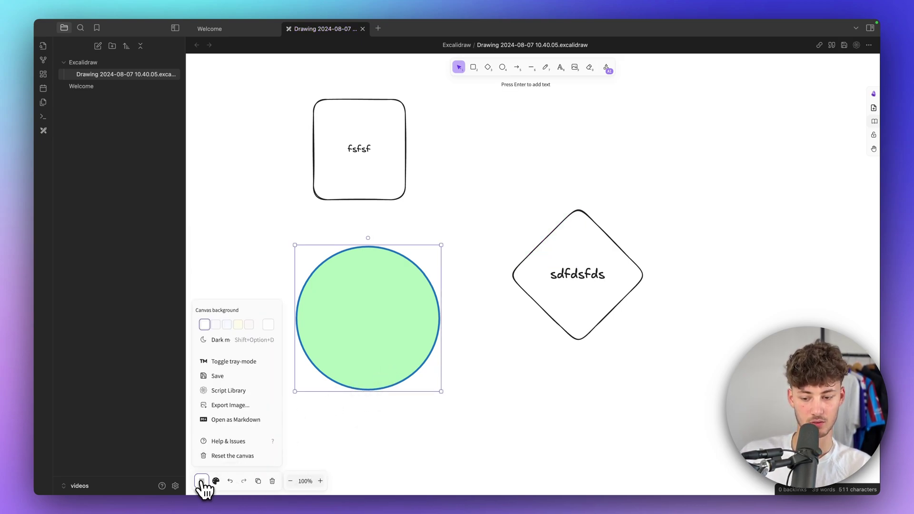
pyautogui.click(238, 325)
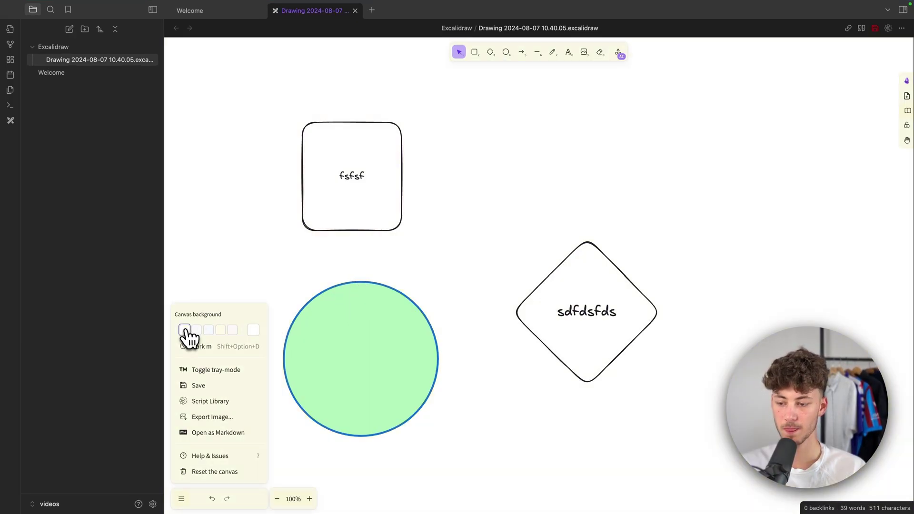
pyautogui.click(214, 362)
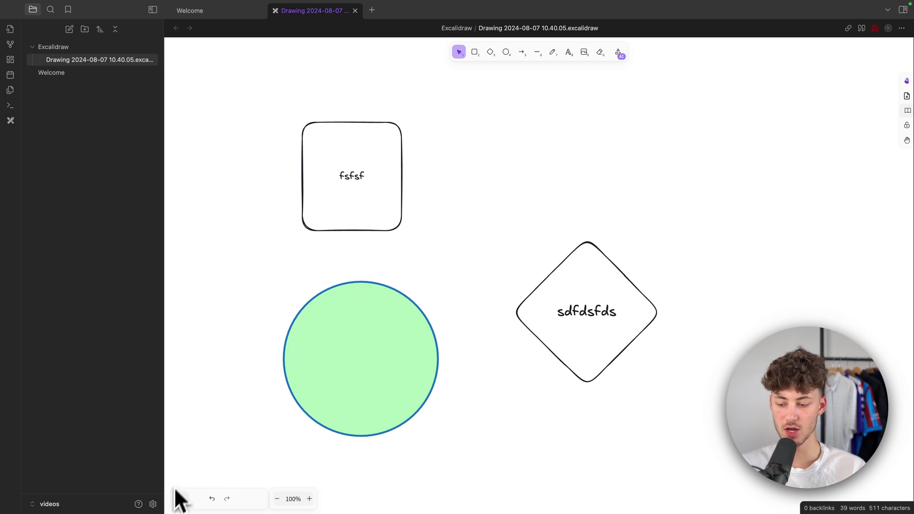
pyautogui.click(182, 498)
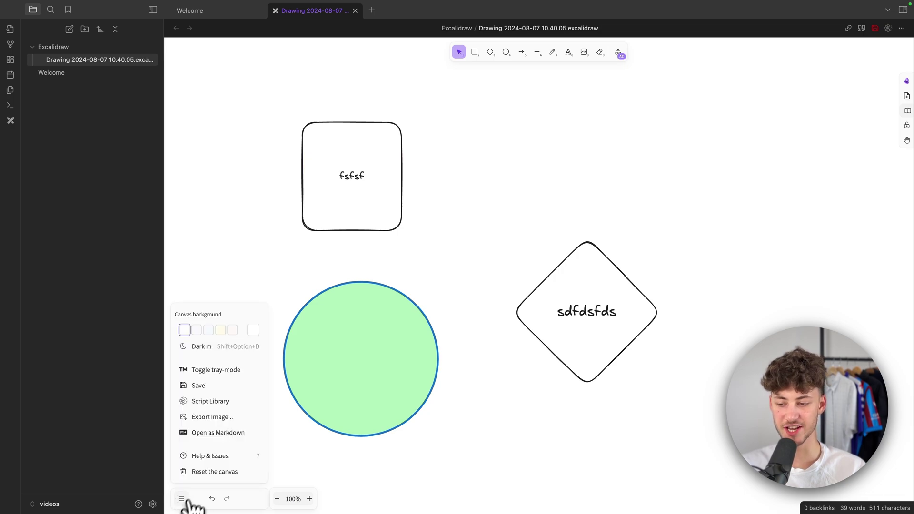
pyautogui.click(221, 331)
pyautogui.click(184, 330)
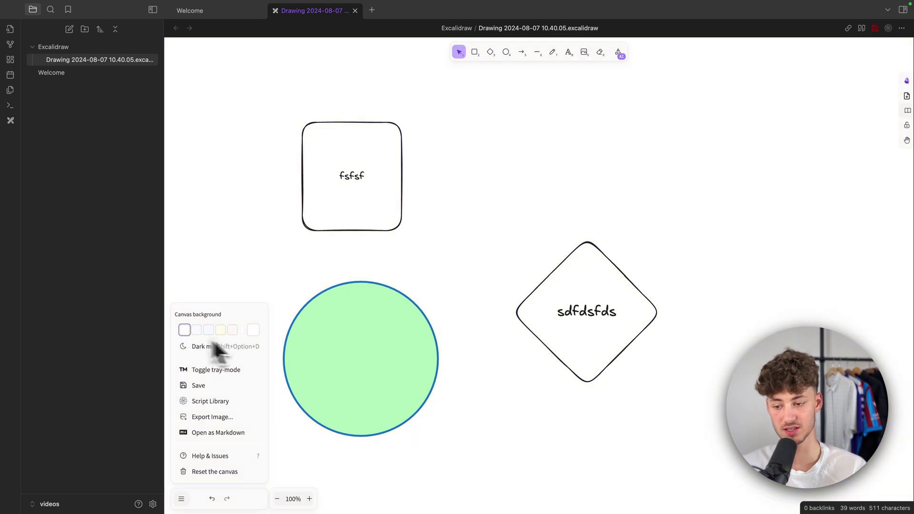
pyautogui.click(253, 331)
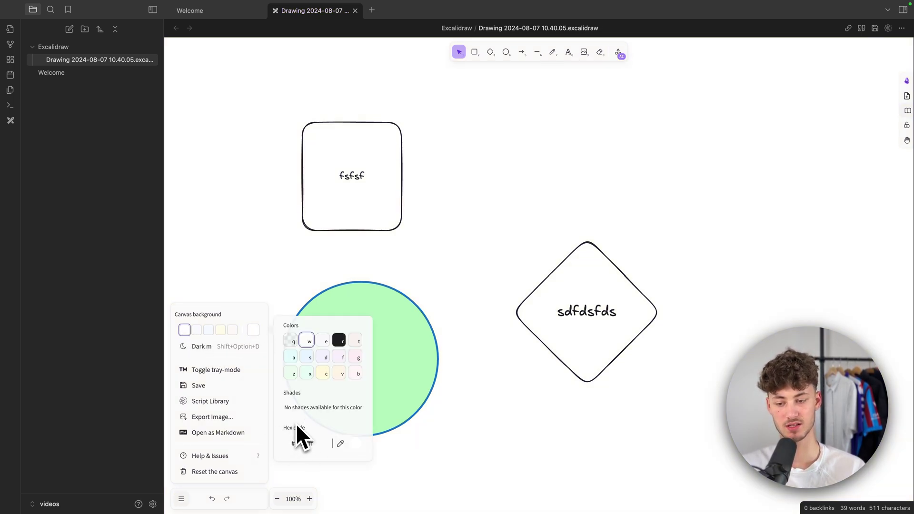
pyautogui.click(308, 360)
pyautogui.click(291, 342)
pyautogui.click(308, 342)
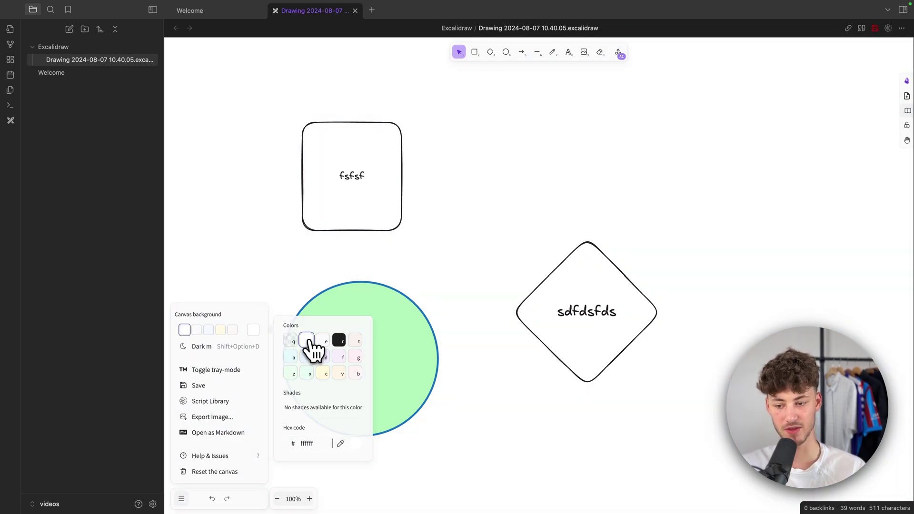
pyautogui.click(232, 371)
# Turn on tray mode for the Excalidraw view
pyautogui.click(213, 370)
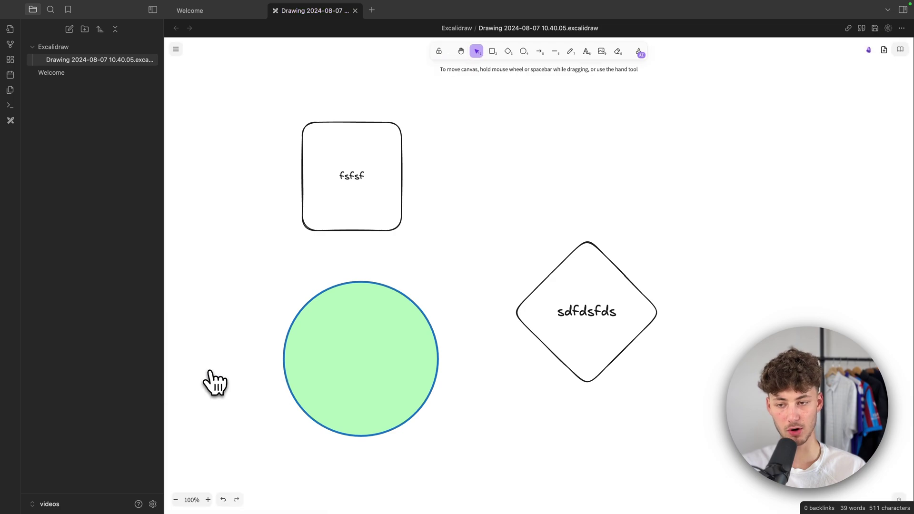
pyautogui.scroll(-5, 476, 269)
pyautogui.scroll(4, 428, 270)
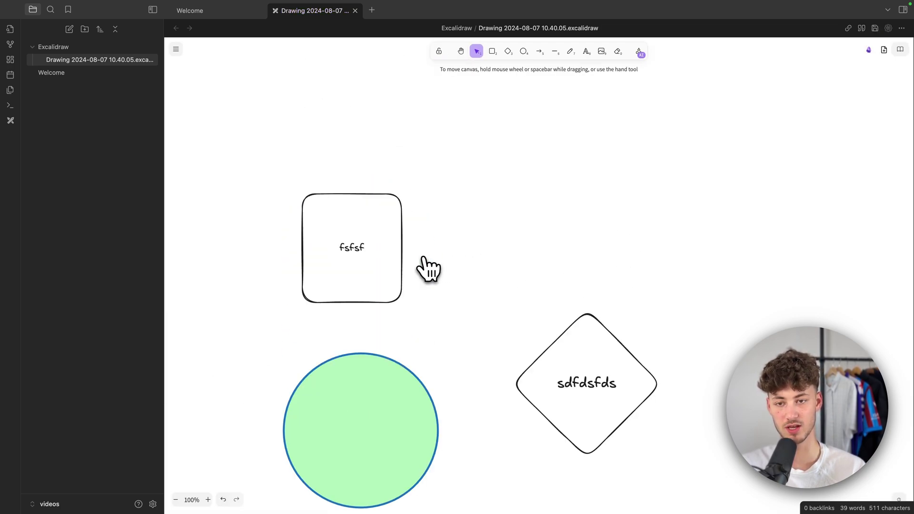
pyautogui.scroll(-2, 435, 259)
# Move the fsfsf square right and down and the green circle right, toward the diamond
pyautogui.click(373, 194)
pyautogui.moveTo(358, 204); pyautogui.dragTo(479, 223)
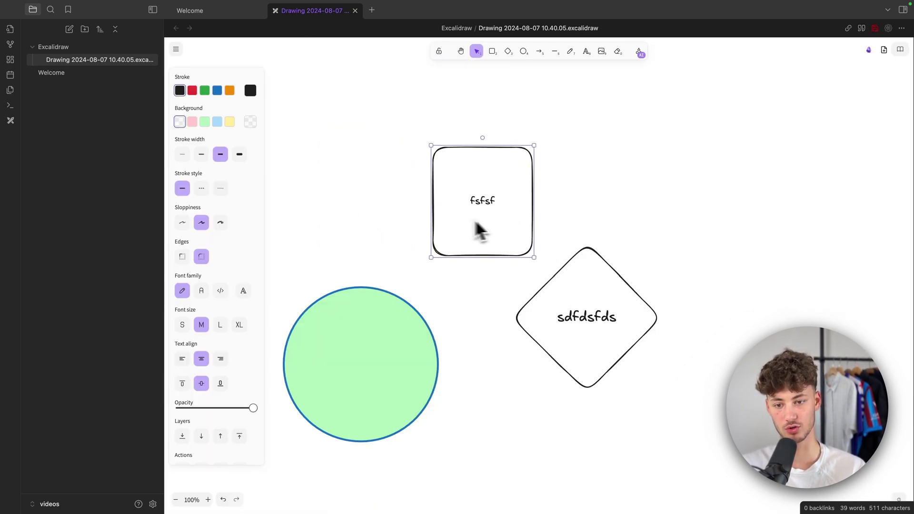
pyautogui.moveTo(367, 347); pyautogui.dragTo(411, 338)
pyautogui.click(521, 211)
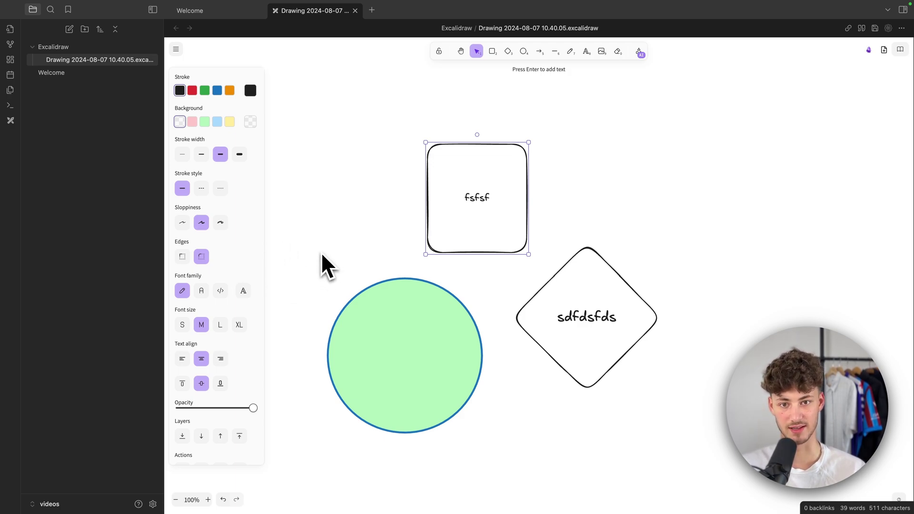
pyautogui.click(175, 49)
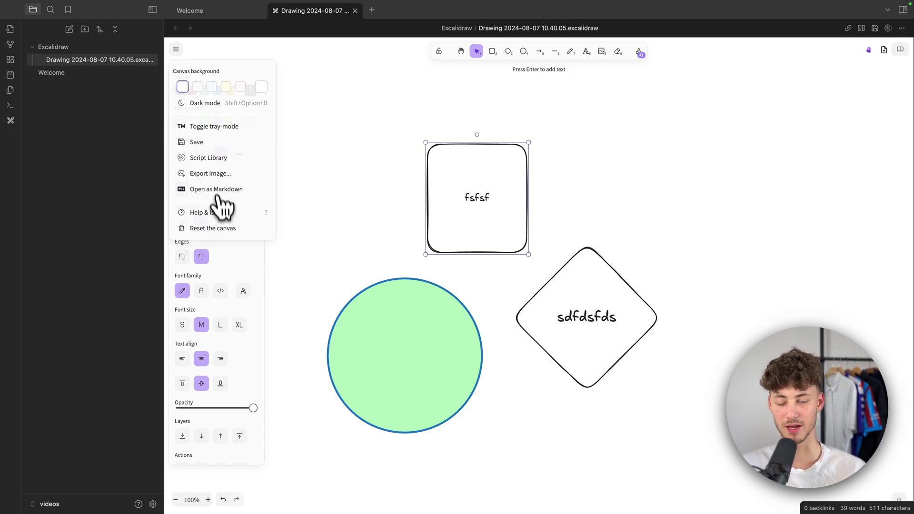
pyautogui.click(318, 157)
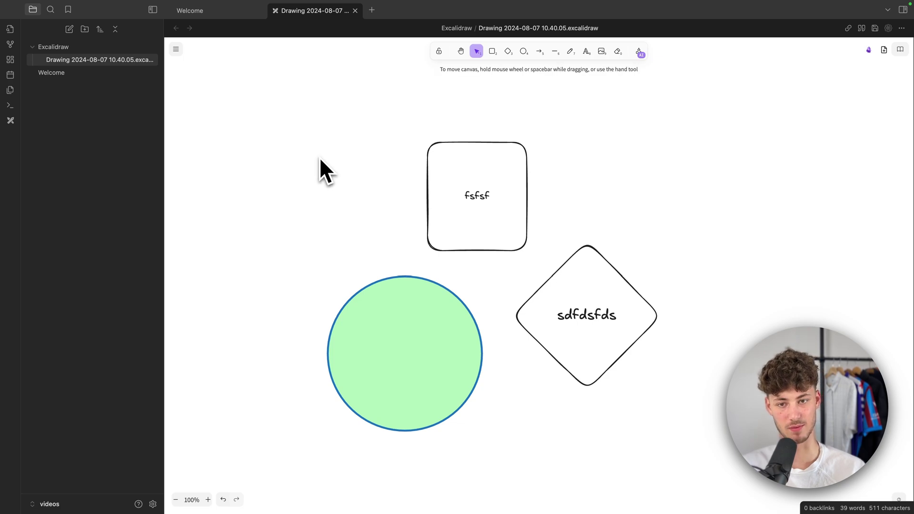
pyautogui.scroll(-2, 333, 162)
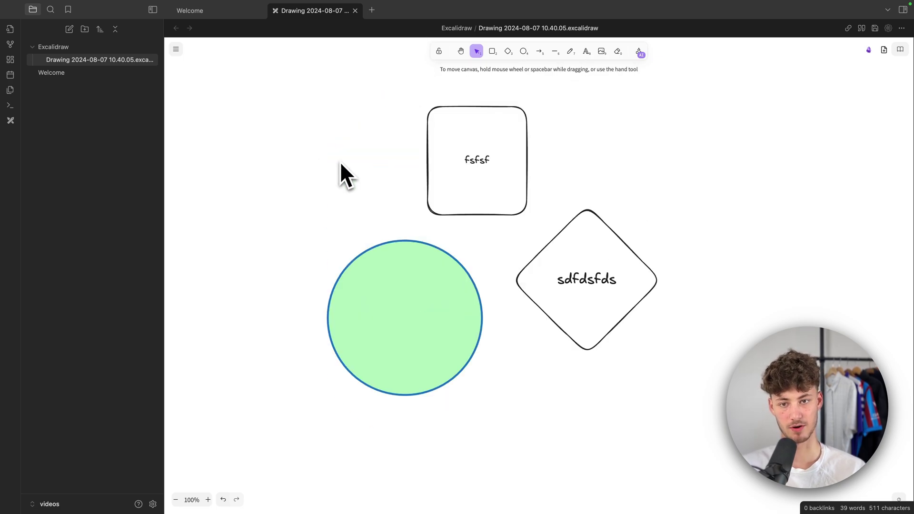
# Draw an arrow from the fsfsf square's right edge and shift the square up and left
pyautogui.click(493, 51)
pyautogui.click(510, 53)
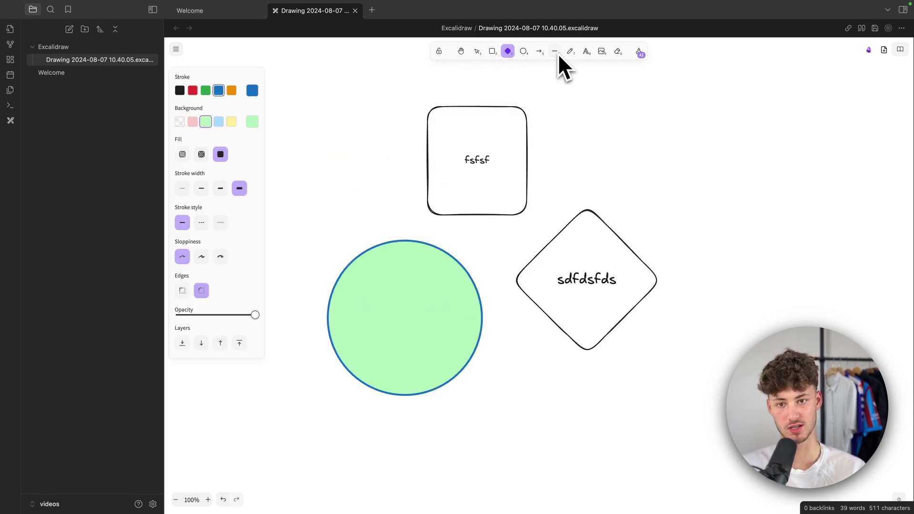
pyautogui.click(540, 51)
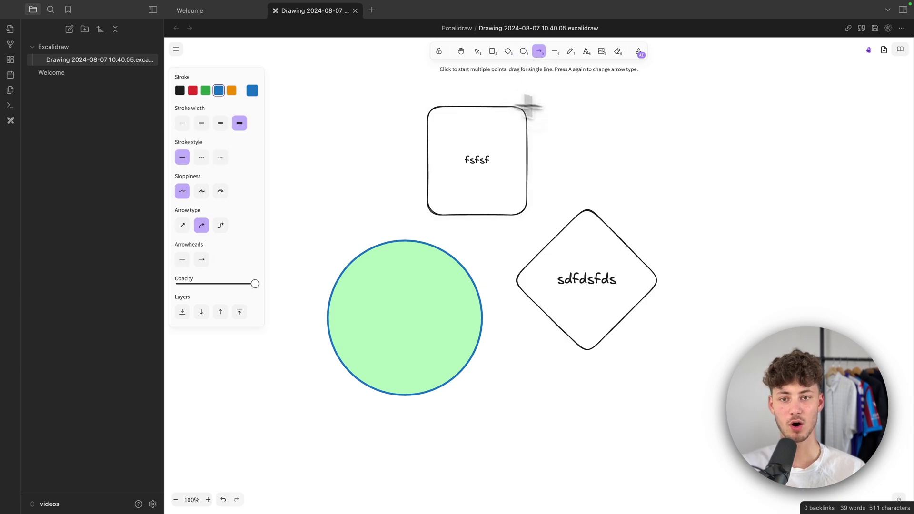
pyautogui.scroll(-5, 585, 123)
pyautogui.scroll(10, 585, 123)
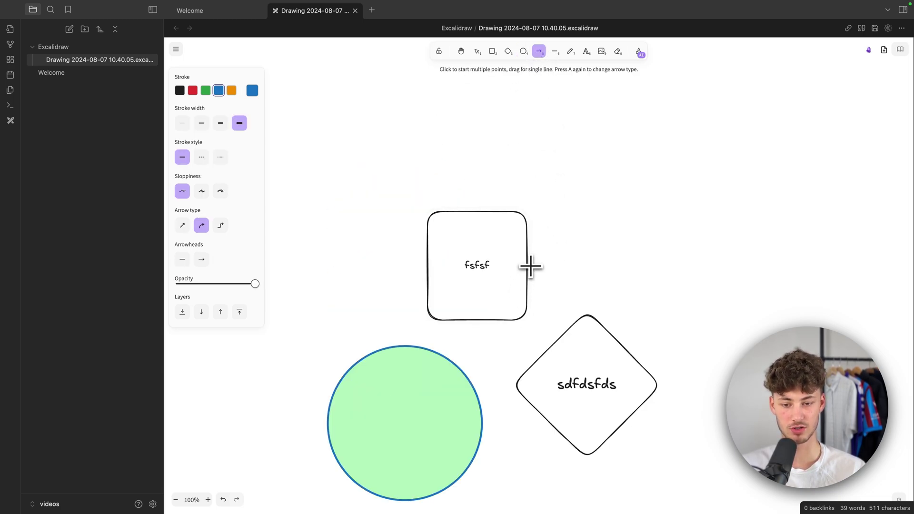
pyautogui.moveTo(529, 265); pyautogui.dragTo(746, 194)
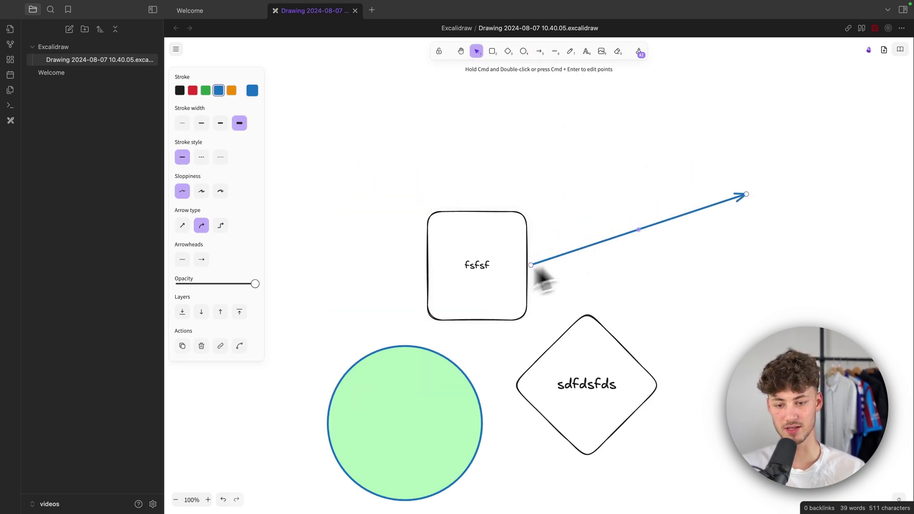
pyautogui.moveTo(521, 262); pyautogui.dragTo(454, 183)
pyautogui.click(785, 221)
# Make the arrow red and dashed with the sketchier Artist sloppiness
pyautogui.click(735, 196)
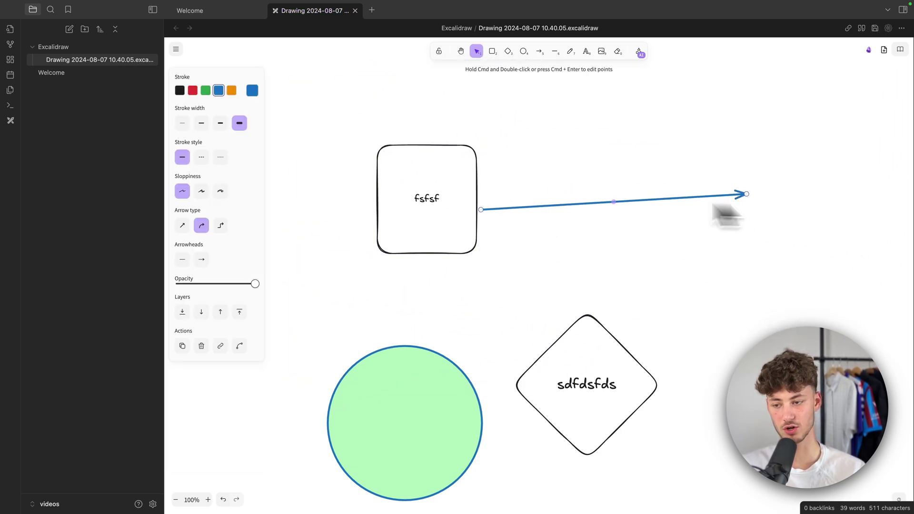
pyautogui.click(193, 90)
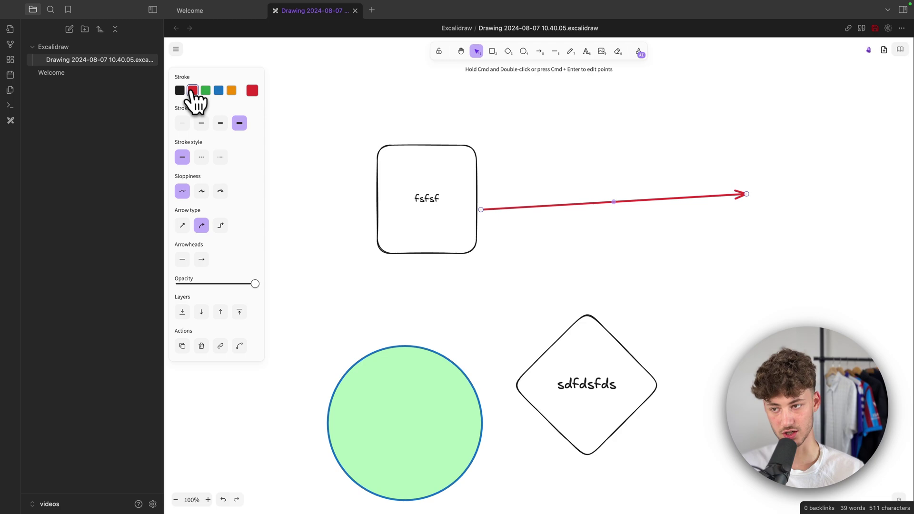
pyautogui.click(204, 157)
pyautogui.click(221, 157)
pyautogui.click(200, 160)
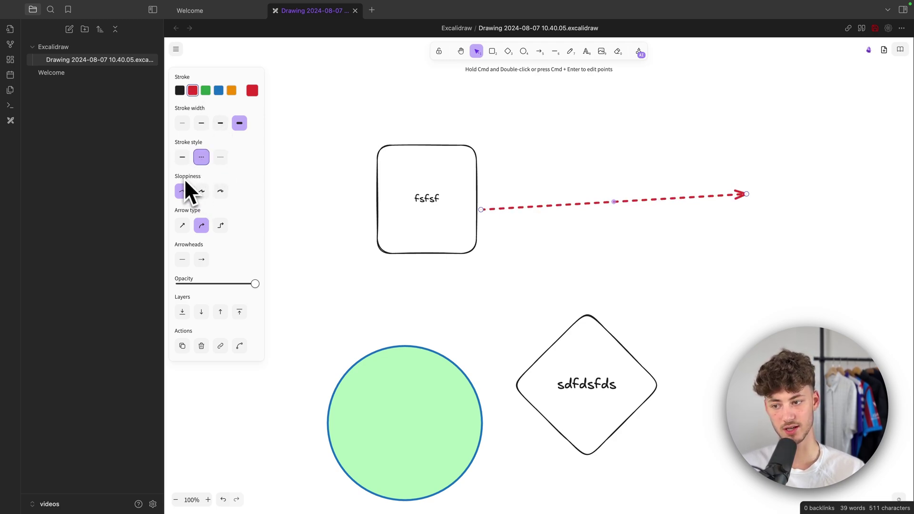
pyautogui.click(205, 192)
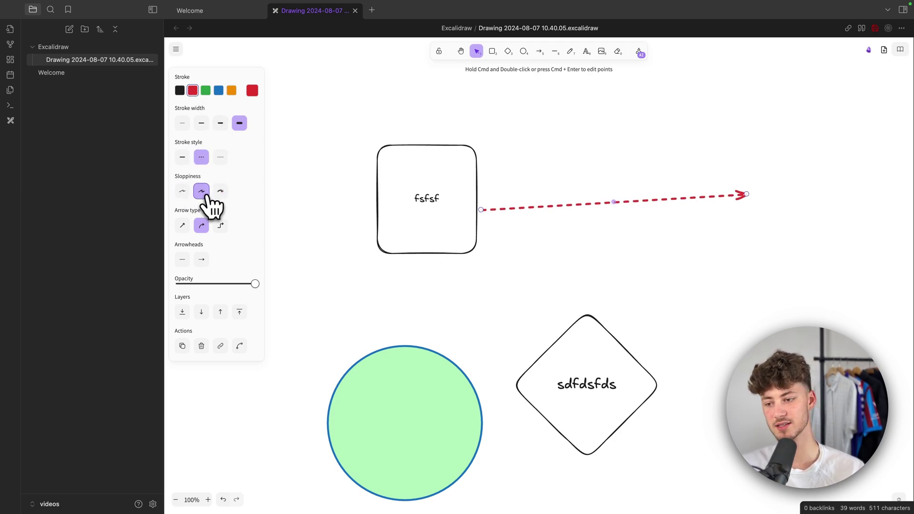
# Settle on the curved arrow type and bend the arrow upward into an arc
pyautogui.click(183, 226)
pyautogui.click(221, 227)
pyautogui.click(203, 227)
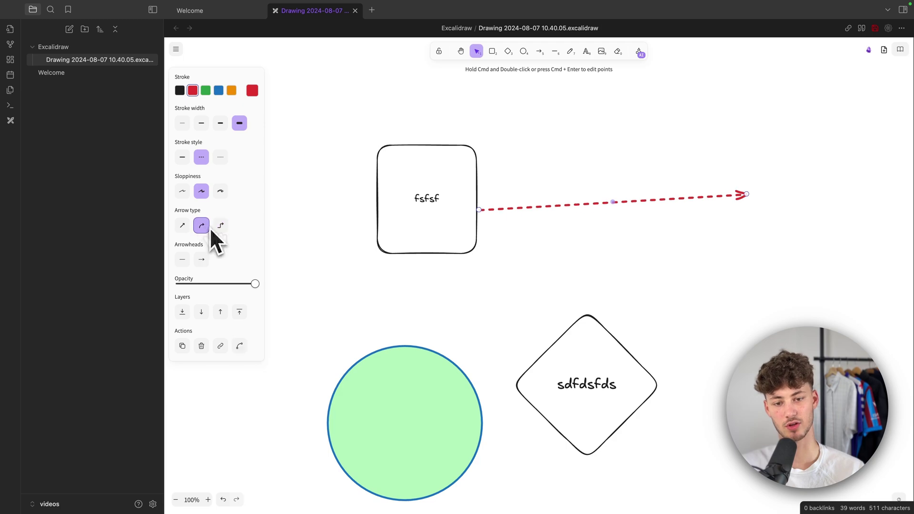
pyautogui.click(220, 226)
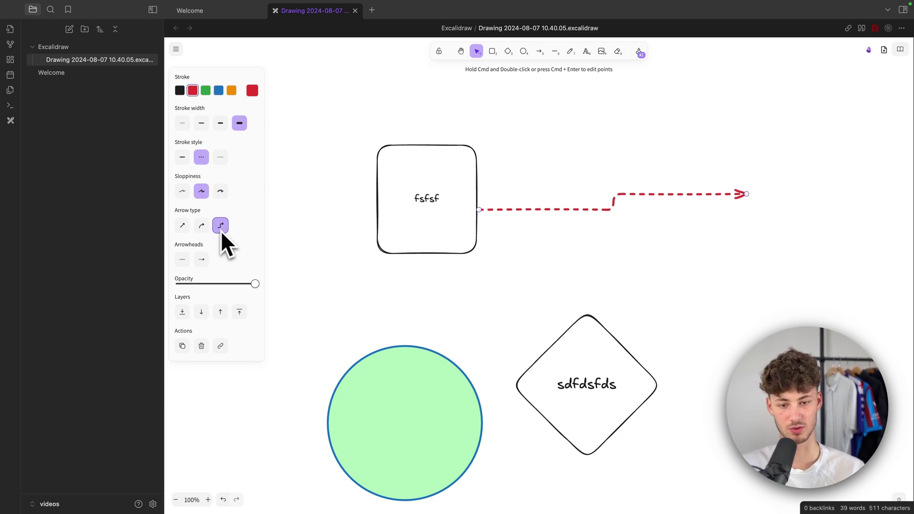
pyautogui.click(200, 227)
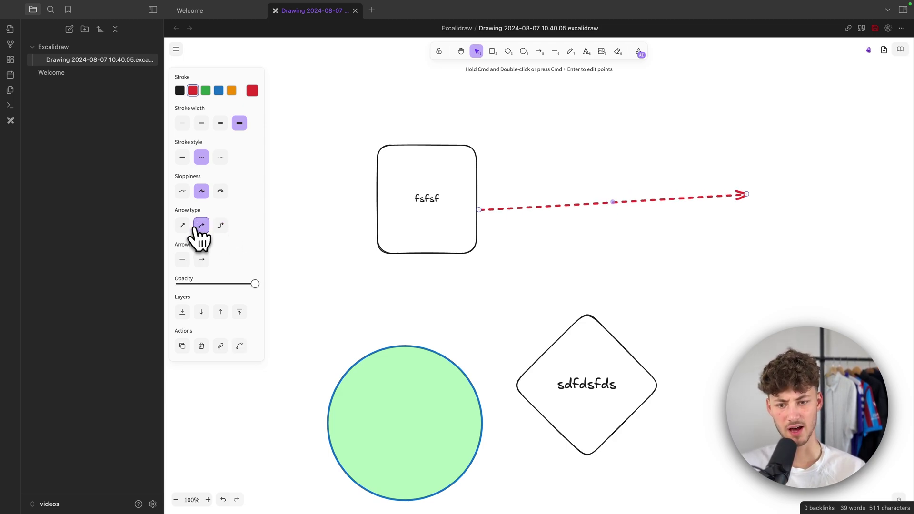
pyautogui.click(183, 226)
pyautogui.click(202, 227)
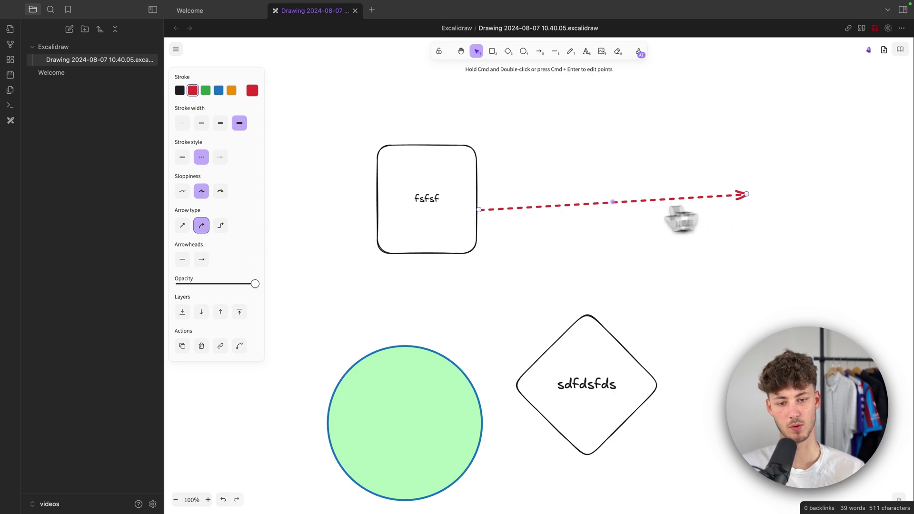
pyautogui.moveTo(613, 201); pyautogui.dragTo(628, 185)
# Ease the arrow into a gentle arc and draw a long horizontal red dashed line above the fsfsf box
pyautogui.click(643, 126)
pyautogui.scroll(-3, 637, 181)
pyautogui.scroll(4, 640, 219)
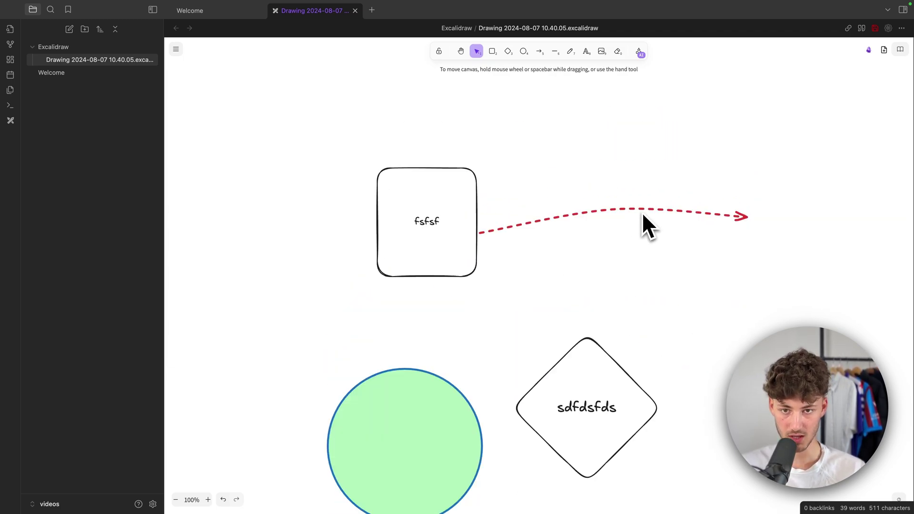
pyautogui.scroll(-4, 590, 176)
pyautogui.scroll(6, 532, 100)
pyautogui.click(555, 51)
pyautogui.moveTo(317, 114)
pyautogui.mouseDown()
pyautogui.moveTo(722, 114)
pyautogui.moveTo(645, 114)
pyautogui.moveTo(597, 190)
pyautogui.moveTo(532, 155)
pyautogui.moveTo(501, 120)
pyautogui.moveTo(377, 176)
pyautogui.moveTo(404, 112)
pyautogui.moveTo(737, 169)
pyautogui.moveTo(608, 112)
pyautogui.moveTo(812, 101)
pyautogui.moveTo(467, 131)
pyautogui.moveTo(739, 110)
pyautogui.moveTo(623, 201)
pyautogui.moveTo(371, 257)
pyautogui.moveTo(618, 197)
pyautogui.moveTo(261, 95)
pyautogui.moveTo(412, 134)
pyautogui.moveTo(629, 110)
pyautogui.moveTo(620, 113)
pyautogui.mouseUp()
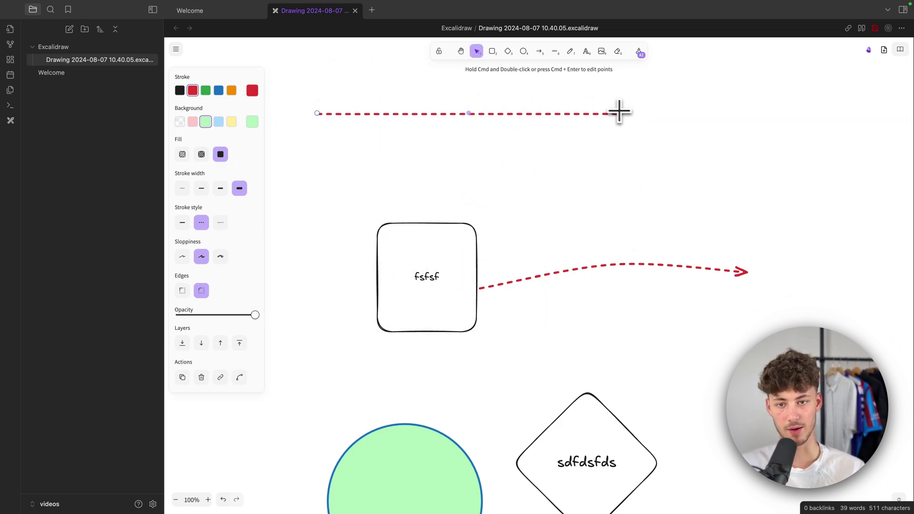
# Draw an extra dashed red arrow below the line, then delete it
pyautogui.click(538, 51)
pyautogui.moveTo(392, 158)
pyautogui.mouseDown()
pyautogui.moveTo(476, 158)
pyautogui.moveTo(473, 292)
pyautogui.moveTo(722, 135)
pyautogui.moveTo(614, 126)
pyautogui.moveTo(644, 183)
pyautogui.moveTo(414, 233)
pyautogui.moveTo(640, 361)
pyautogui.moveTo(658, 211)
pyautogui.moveTo(392, 132)
pyautogui.moveTo(547, 159)
pyautogui.moveTo(617, 158)
pyautogui.moveTo(614, 176)
pyautogui.moveTo(635, 168)
pyautogui.mouseUp()
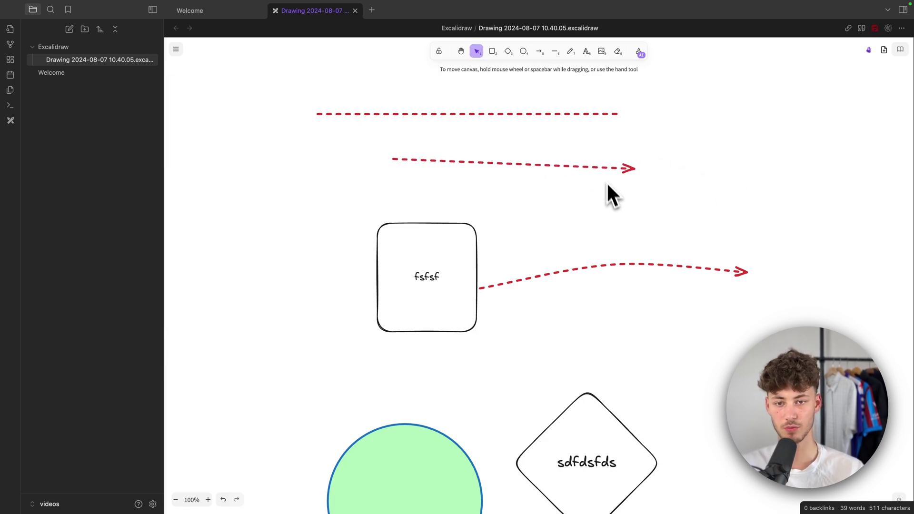
pyautogui.click(603, 168)
pyautogui.press('Delete')
# Test red freehand strokes and a cross-hatch fill, undoing them and keeping solid fill
pyautogui.click(570, 50)
pyautogui.scroll(-3, 635, 167)
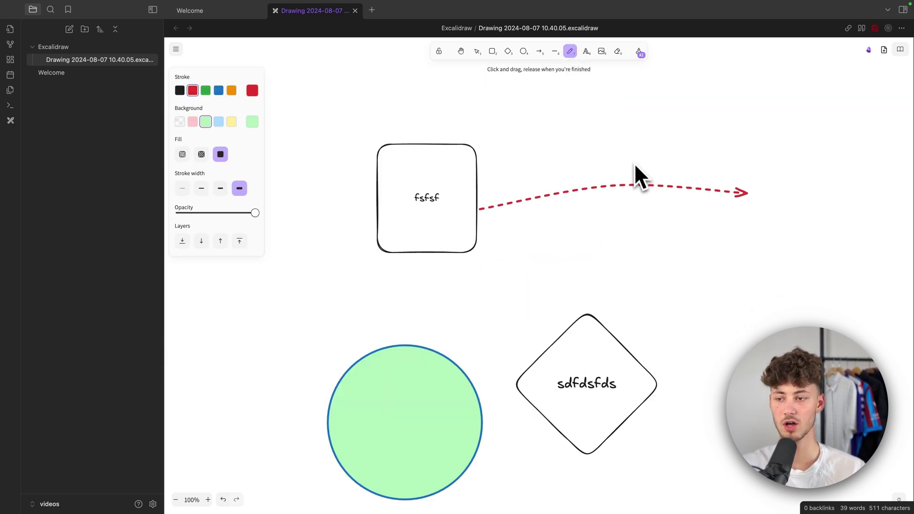
pyautogui.scroll(4, 568, 175)
pyautogui.moveTo(407, 232)
pyautogui.mouseDown()
pyautogui.moveTo(424, 184)
pyautogui.moveTo(654, 202)
pyautogui.mouseUp()
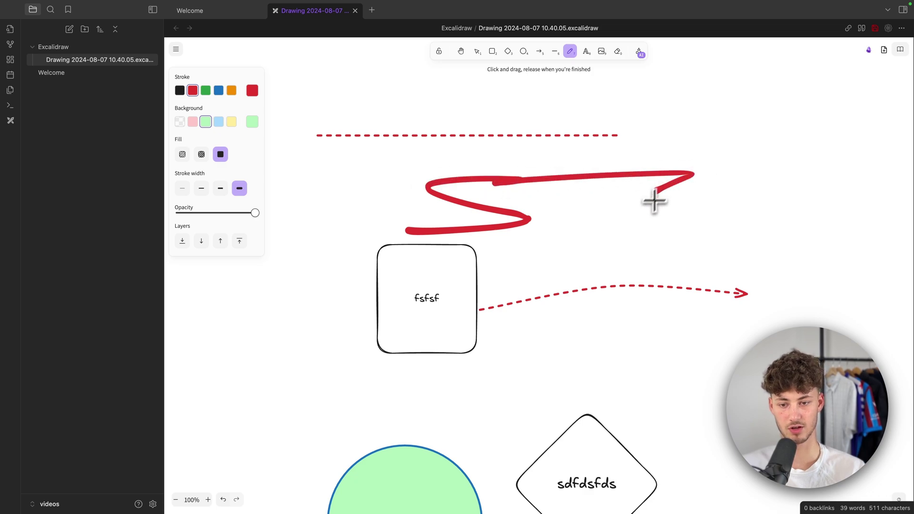
pyautogui.hotkey('ctrl', 'z')
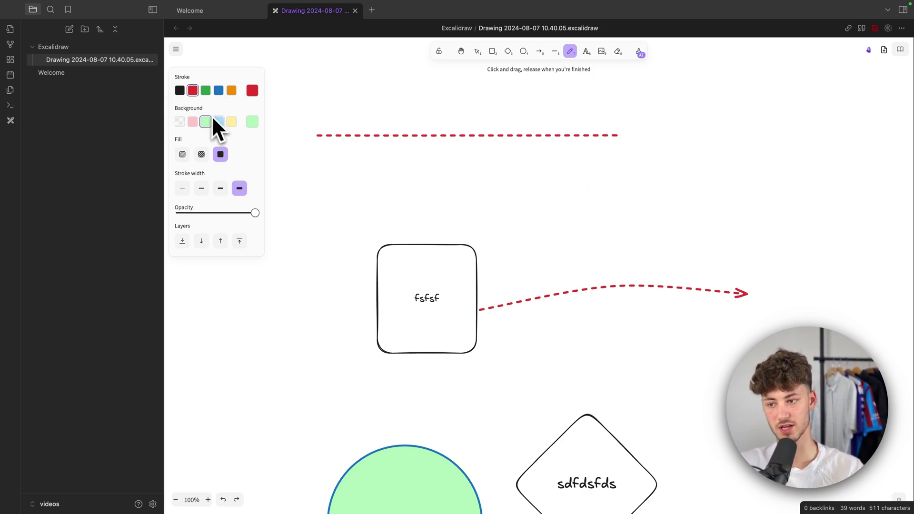
pyautogui.click(205, 154)
pyautogui.moveTo(406, 190)
pyautogui.mouseDown()
pyautogui.moveTo(471, 204)
pyautogui.moveTo(538, 176)
pyautogui.moveTo(541, 188)
pyautogui.mouseUp()
pyautogui.hotkey('ctrl', 'z')
pyautogui.click(221, 154)
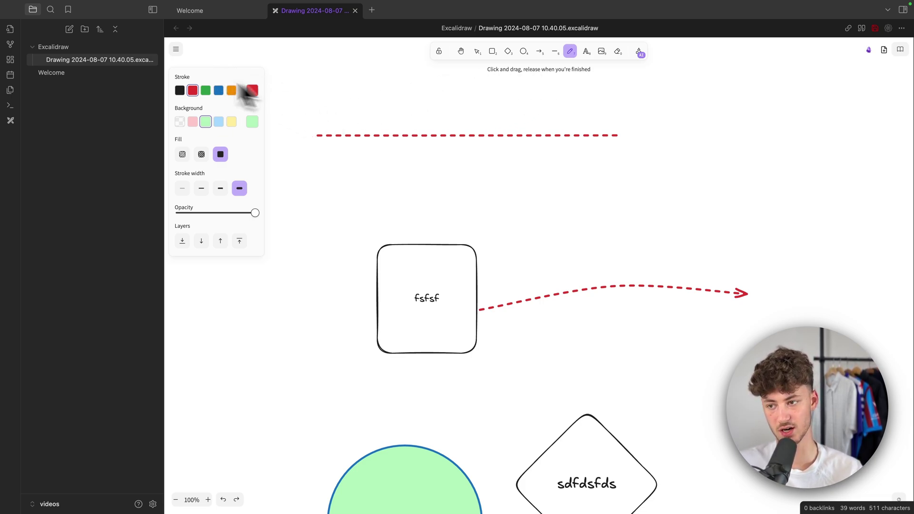
# Switch freehand drawing to green, medium width, full opacity, and sketch green strokes above the box
pyautogui.click(205, 91)
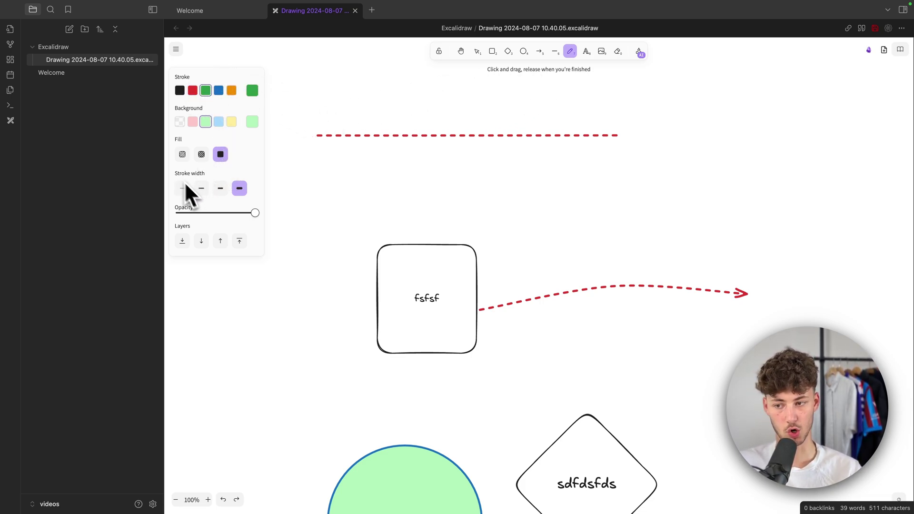
pyautogui.click(201, 189)
pyautogui.moveTo(255, 213); pyautogui.dragTo(248, 212)
pyautogui.moveTo(423, 190); pyautogui.dragTo(535, 159)
pyautogui.moveTo(218, 213); pyautogui.dragTo(261, 214)
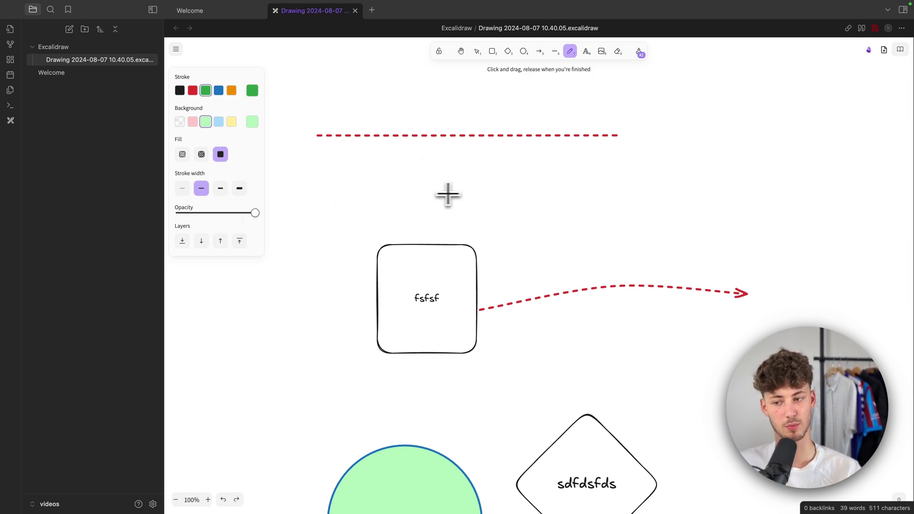
pyautogui.moveTo(377, 197)
pyautogui.mouseDown()
pyautogui.moveTo(479, 187)
pyautogui.moveTo(439, 228)
pyautogui.moveTo(399, 187)
pyautogui.moveTo(435, 198)
pyautogui.moveTo(453, 155)
pyautogui.moveTo(658, 216)
pyautogui.mouseUp()
pyautogui.moveTo(498, 220)
pyautogui.mouseDown()
pyautogui.moveTo(476, 209)
pyautogui.moveTo(530, 225)
pyautogui.moveTo(400, 199)
pyautogui.moveTo(610, 181)
pyautogui.mouseUp()
pyautogui.moveTo(460, 194)
pyautogui.mouseDown()
pyautogui.moveTo(423, 187)
pyautogui.moveTo(600, 180)
pyautogui.mouseUp()
# Draw a closed light-green filled blob, then an unfilled green outline beside it
pyautogui.click(240, 188)
pyautogui.click(202, 188)
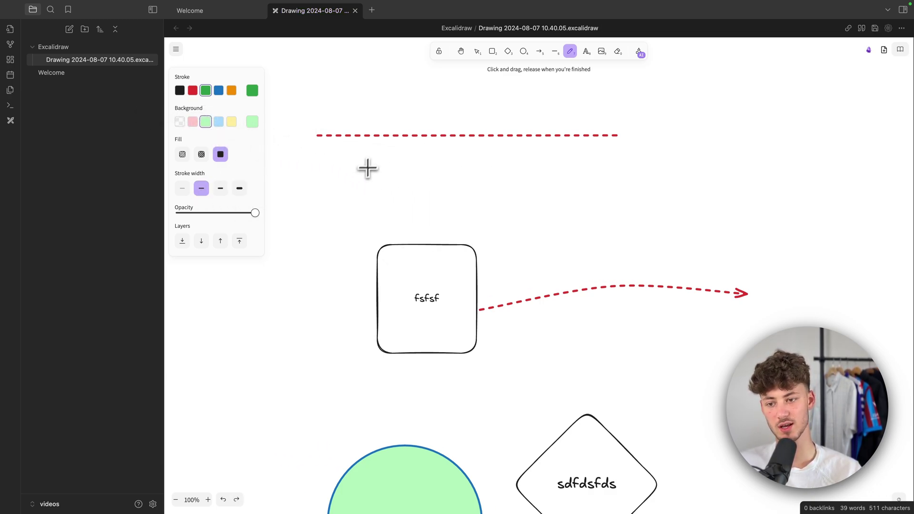
pyautogui.moveTo(385, 164); pyautogui.dragTo(368, 166)
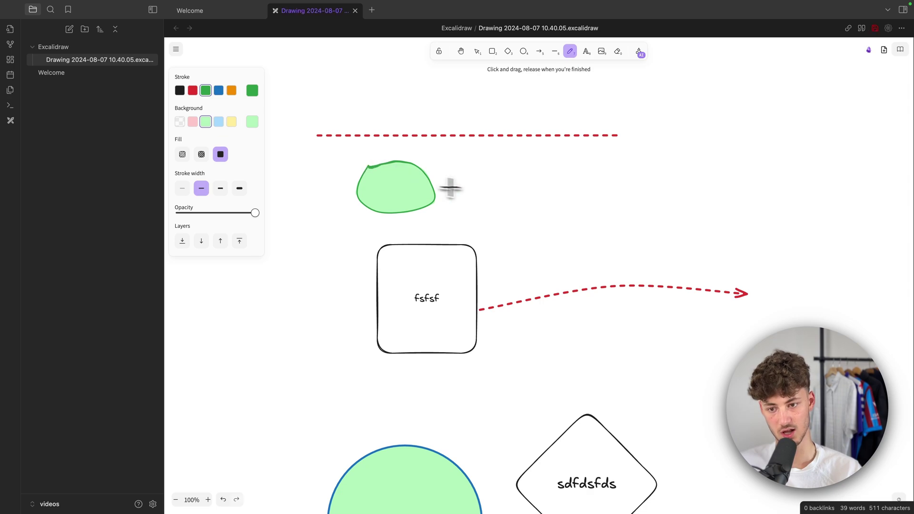
pyautogui.click(179, 121)
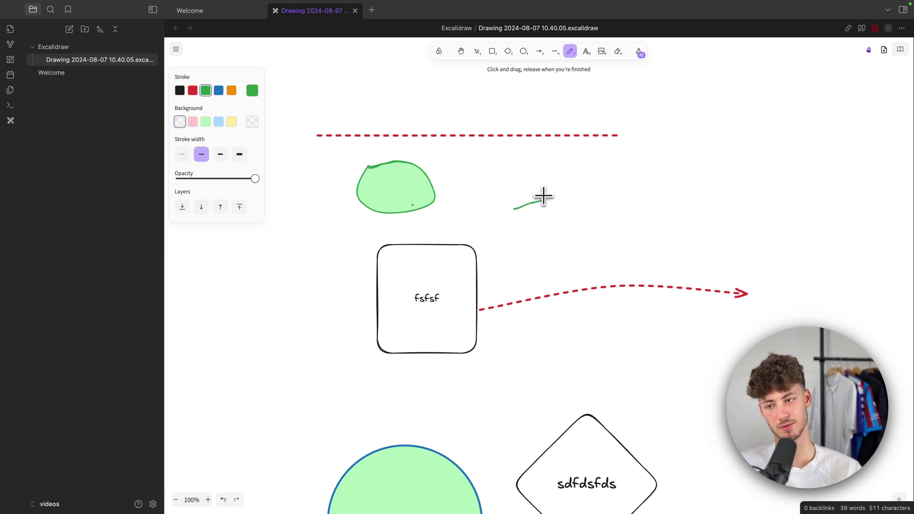
pyautogui.moveTo(521, 208); pyautogui.dragTo(517, 208)
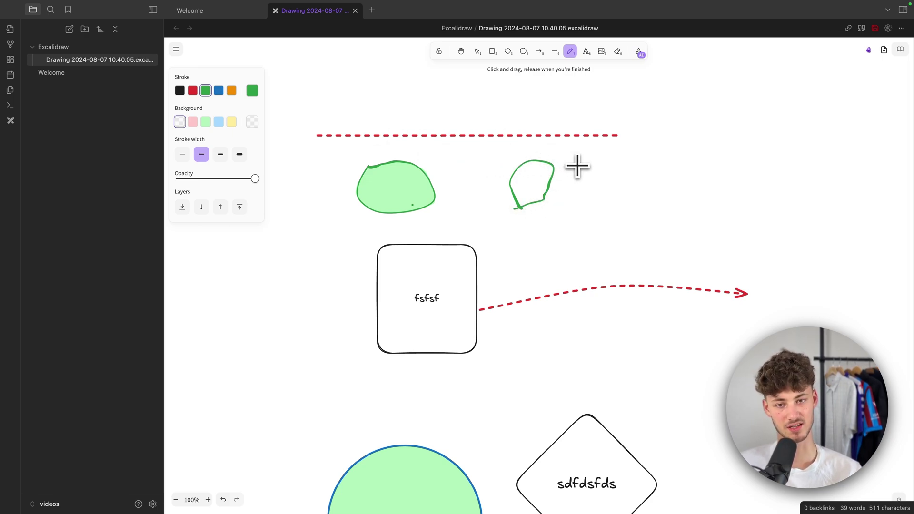
pyautogui.scroll(-3, 599, 115)
# Add a green text label reading 'fsdsdfsfsdf' on the canvas
pyautogui.click(589, 56)
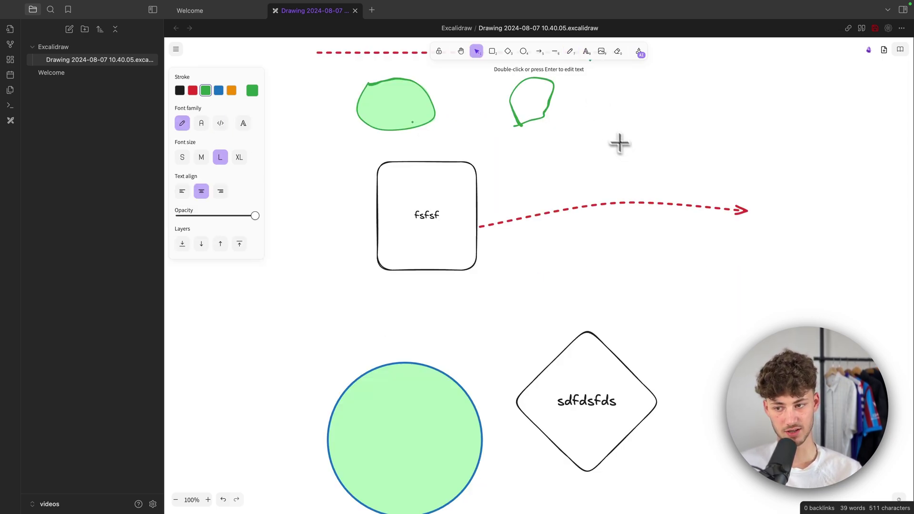
pyautogui.write('fsdsdfsfsdf')
pyautogui.click(698, 171)
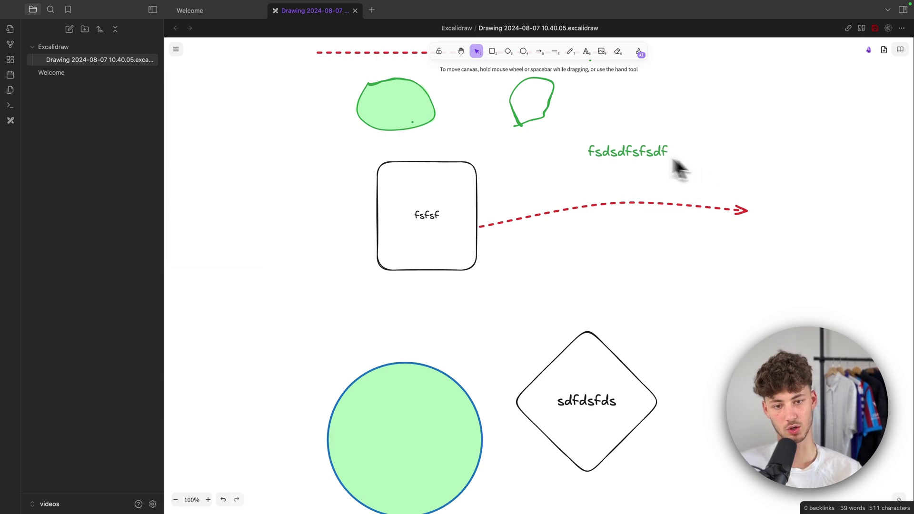
pyautogui.doubleClick(643, 153)
pyautogui.press('Escape')
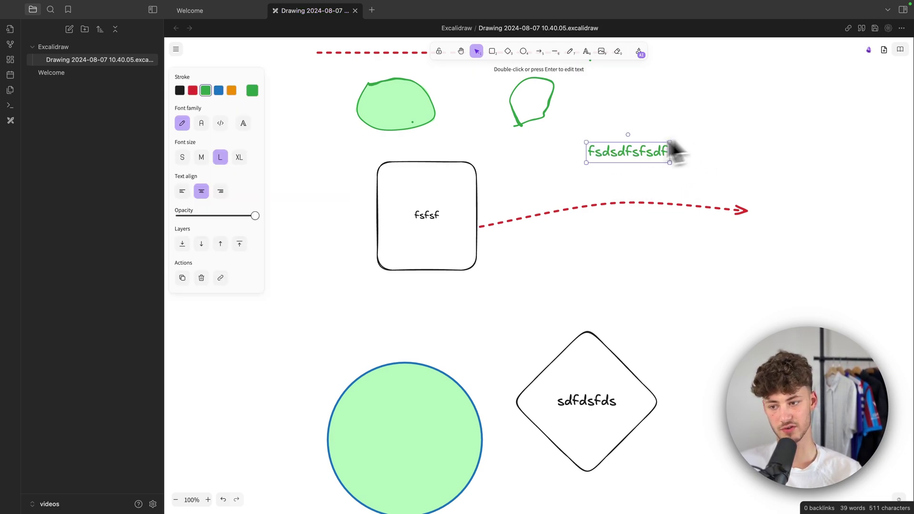
# Move the 'fsdsdfsfsdf' text into place and enlarge it from a corner handle
pyautogui.moveTo(643, 152)
pyautogui.mouseDown()
pyautogui.moveTo(626, 154)
pyautogui.moveTo(650, 150)
pyautogui.mouseUp()
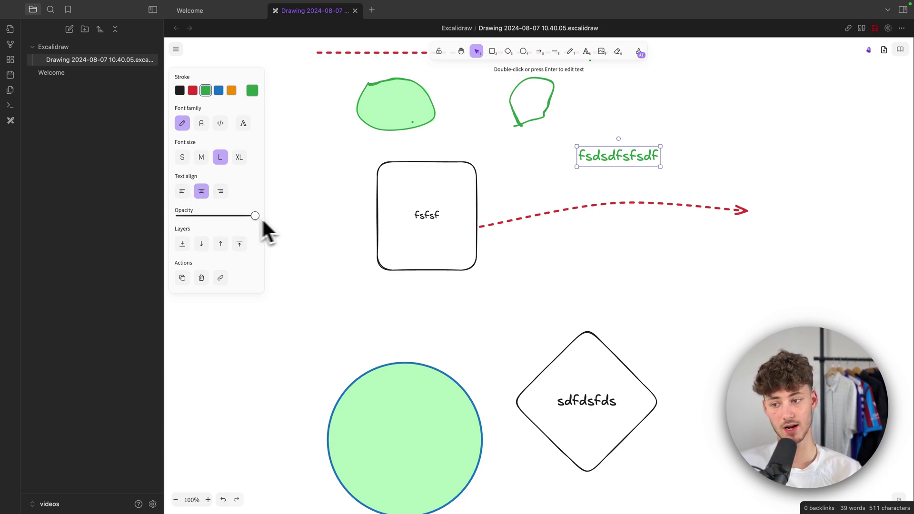
pyautogui.click(666, 169)
pyautogui.click(657, 164)
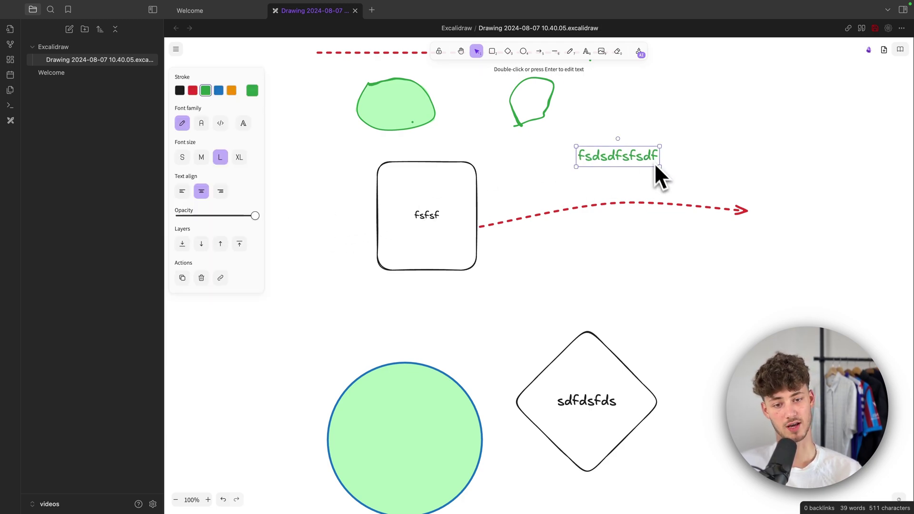
pyautogui.moveTo(656, 166); pyautogui.dragTo(689, 201)
pyautogui.click(689, 201)
pyautogui.scroll(-2, 687, 199)
pyautogui.scroll(4, 685, 197)
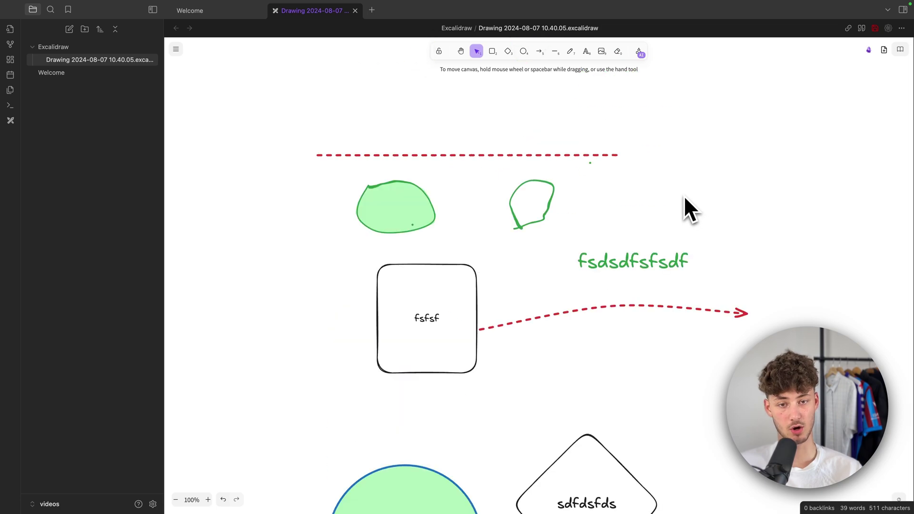
pyautogui.scroll(-5, 684, 195)
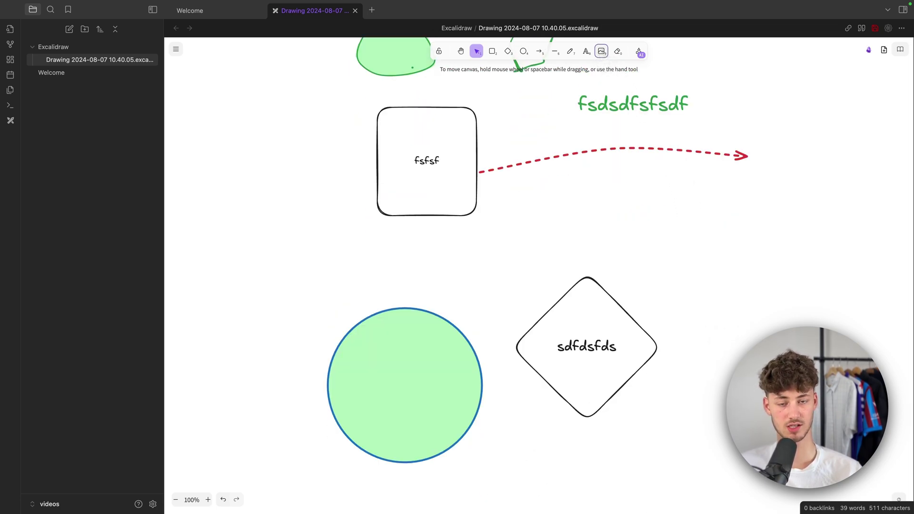
# Insert the Klaviyo thumbnail image from file, shrink it and move it up-right
pyautogui.click(601, 51)
pyautogui.doubleClick(398, 213)
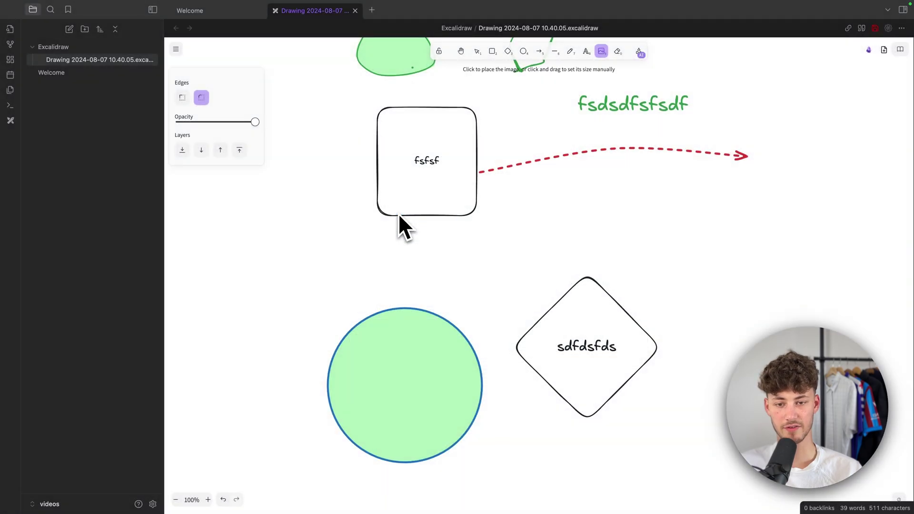
pyautogui.click(632, 198)
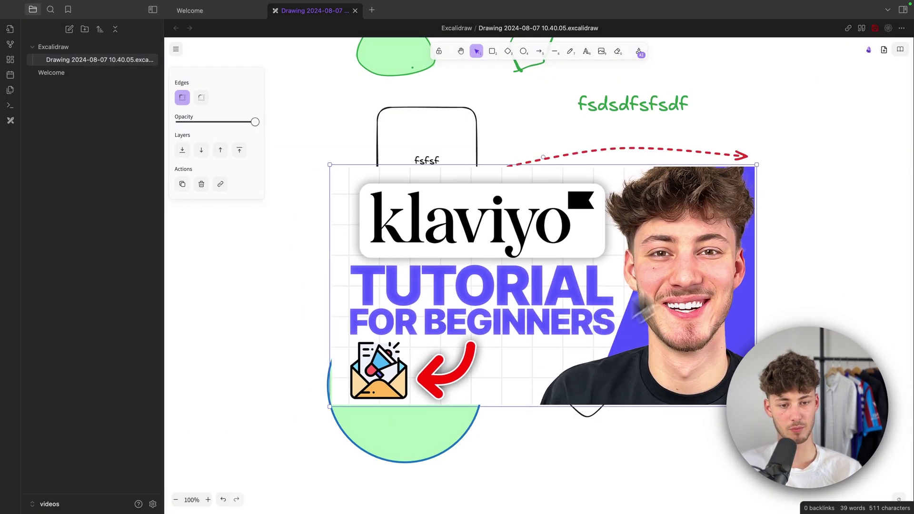
pyautogui.moveTo(756, 165); pyautogui.dragTo(543, 318)
pyautogui.moveTo(433, 345); pyautogui.dragTo(647, 222)
# Move the sdfdsfds diamond up-left and enlarge the thumbnail slightly
pyautogui.click(378, 312)
pyautogui.moveTo(373, 307); pyautogui.dragTo(354, 252)
pyautogui.click(675, 240)
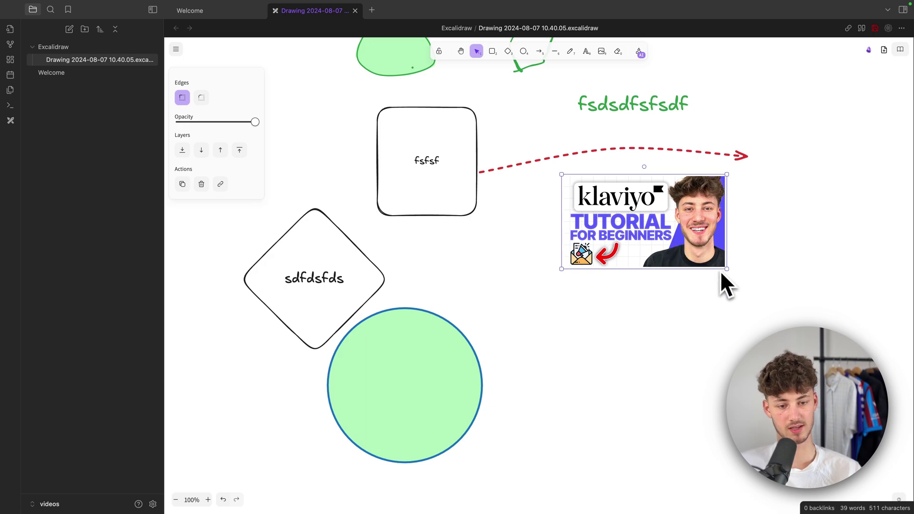
pyautogui.moveTo(720, 273); pyautogui.dragTo(745, 285)
pyautogui.moveTo(561, 176); pyautogui.dragTo(484, 172)
pyautogui.moveTo(571, 247); pyautogui.dragTo(620, 262)
# Give the thumbnail round edges and try placing it over the green circle
pyautogui.click(202, 98)
pyautogui.click(771, 286)
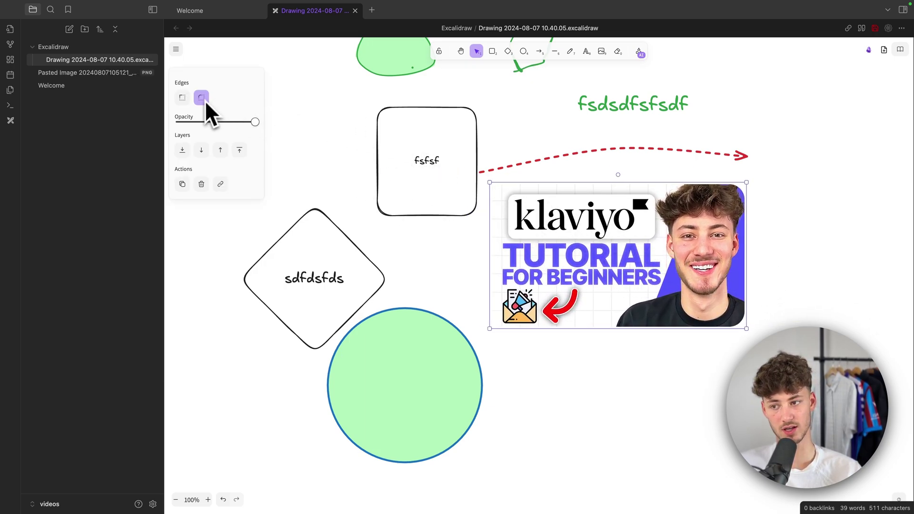
pyautogui.click(799, 277)
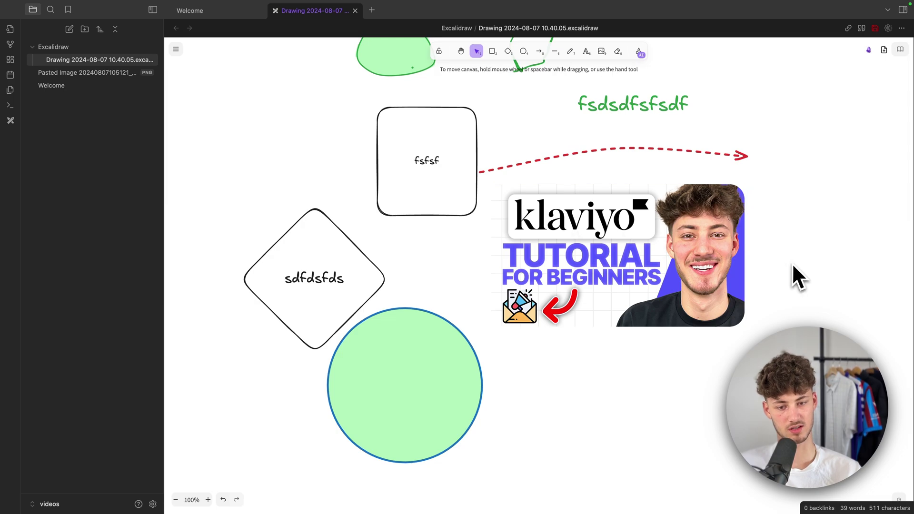
pyautogui.moveTo(540, 258); pyautogui.dragTo(436, 439)
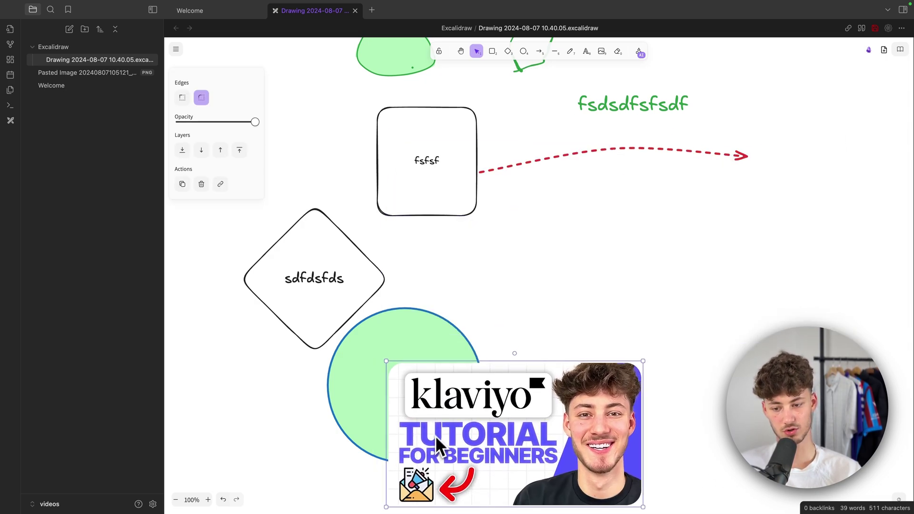
pyautogui.click(481, 290)
pyautogui.scroll(-5, 480, 290)
pyautogui.moveTo(519, 286); pyautogui.dragTo(531, 240)
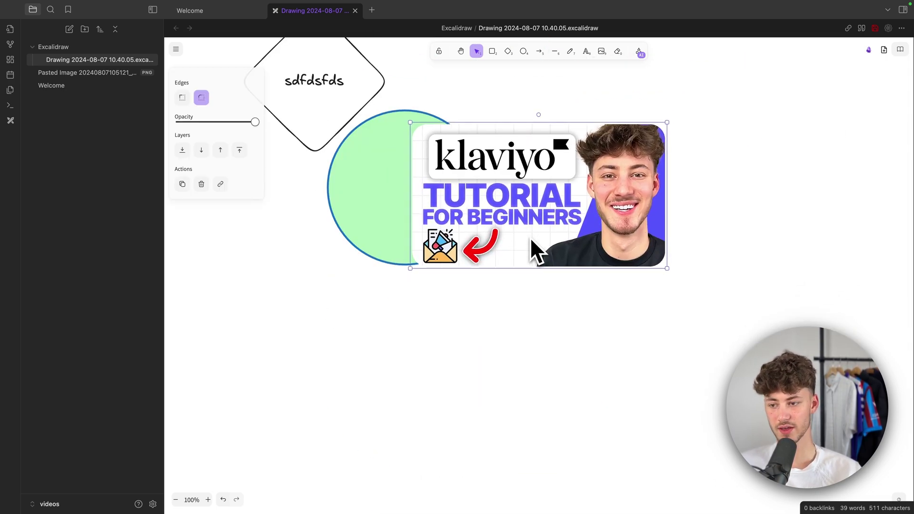
pyautogui.click(691, 111)
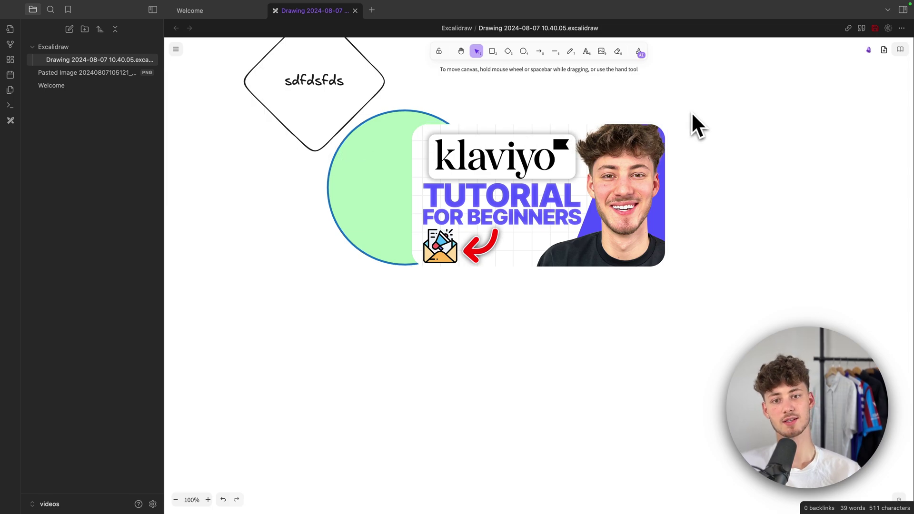
# Place the thumbnail below the dashed red arrow, restoring it after an accidental delete
pyautogui.press('h')
pyautogui.moveTo(558, 86); pyautogui.dragTo(520, 286)
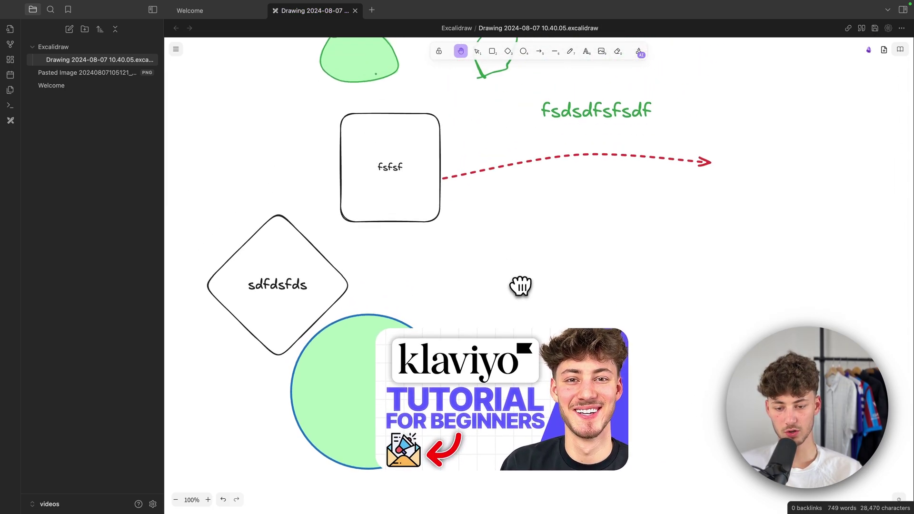
pyautogui.click(476, 51)
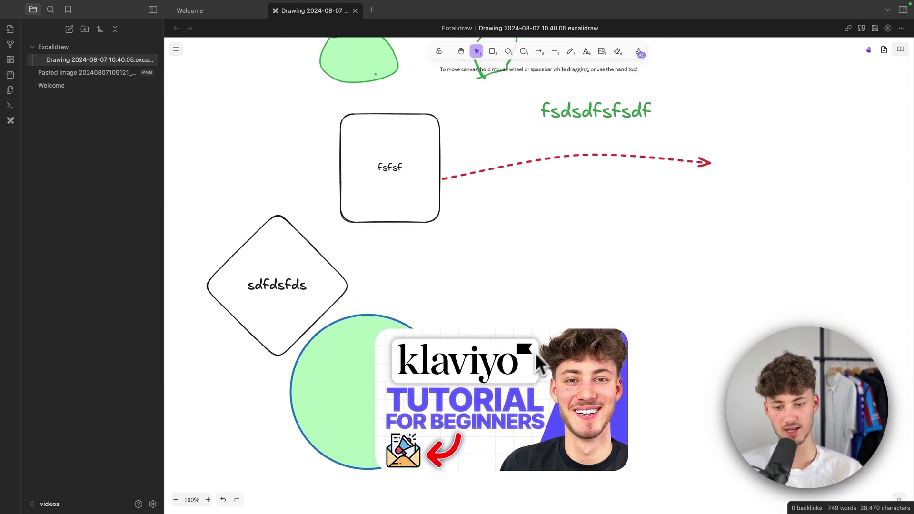
pyautogui.moveTo(523, 347); pyautogui.dragTo(566, 282)
pyautogui.press('Delete')
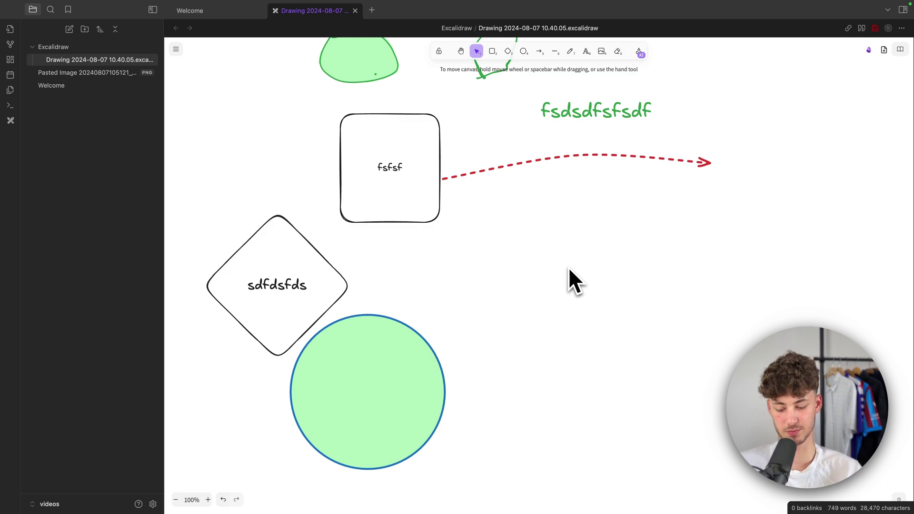
pyautogui.press('super+z')
pyautogui.moveTo(570, 268); pyautogui.dragTo(619, 231)
pyautogui.press('Escape')
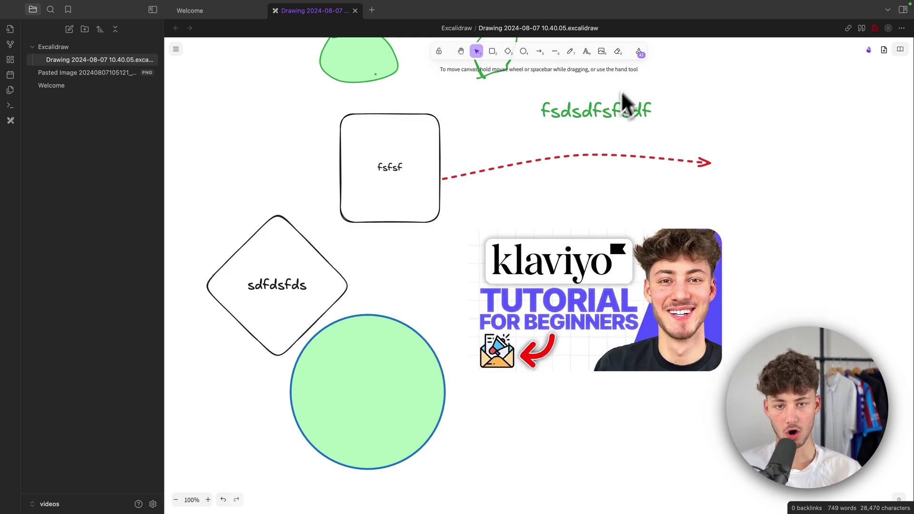
pyautogui.click(617, 51)
pyautogui.scroll(5, 545, 150)
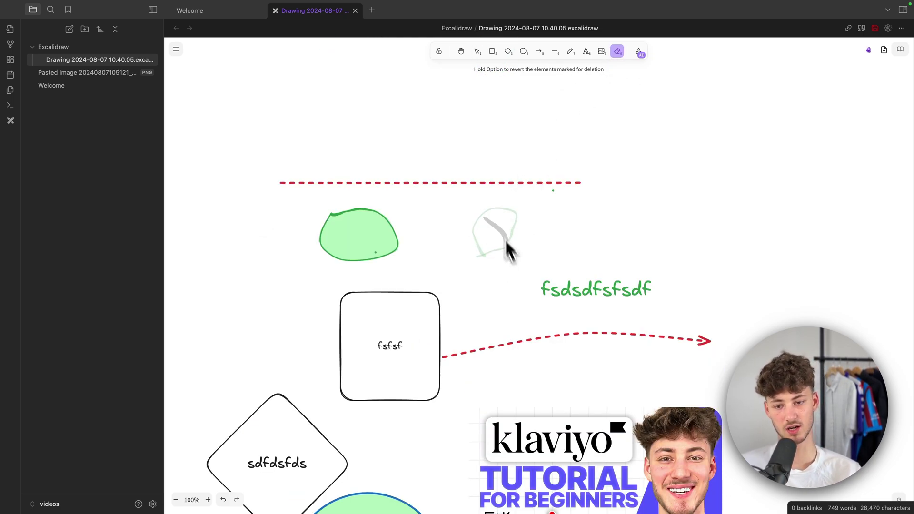
# Erase both green freehand sketches, restoring the thumbnail erased by mistake
pyautogui.moveTo(505, 241); pyautogui.dragTo(509, 250)
pyautogui.moveTo(340, 229)
pyautogui.mouseDown()
pyautogui.moveTo(379, 265)
pyautogui.moveTo(428, 210)
pyautogui.mouseUp()
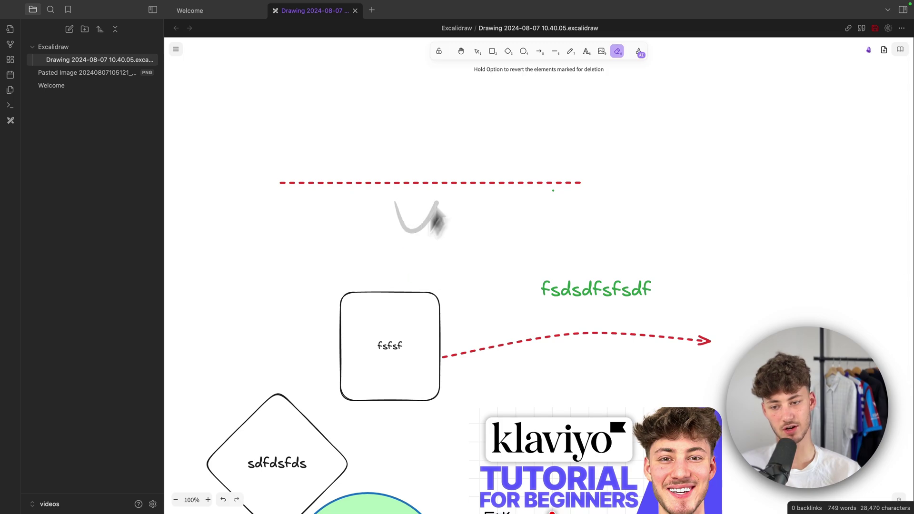
pyautogui.scroll(-9, 598, 184)
pyautogui.moveTo(595, 183)
pyautogui.mouseDown()
pyautogui.moveTo(537, 196)
pyautogui.moveTo(581, 184)
pyautogui.mouseUp()
pyautogui.press('super+z')
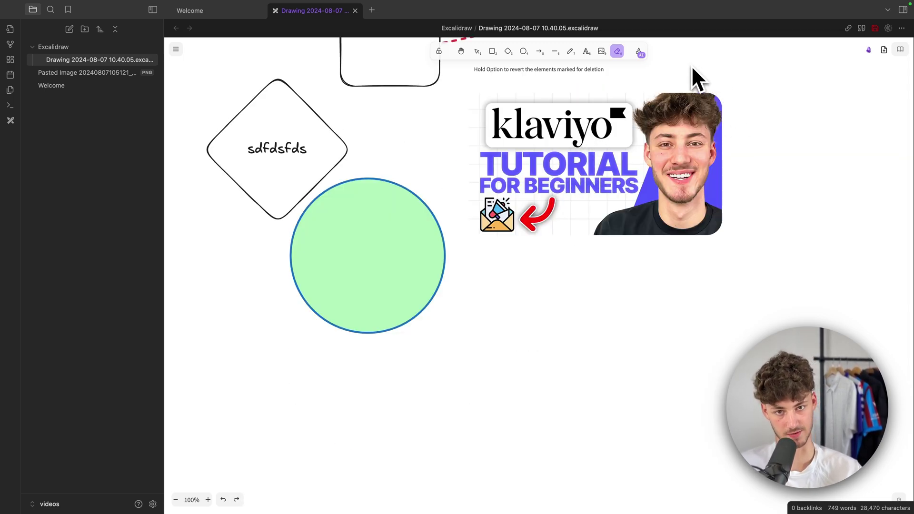
pyautogui.press('Escape')
pyautogui.click(638, 51)
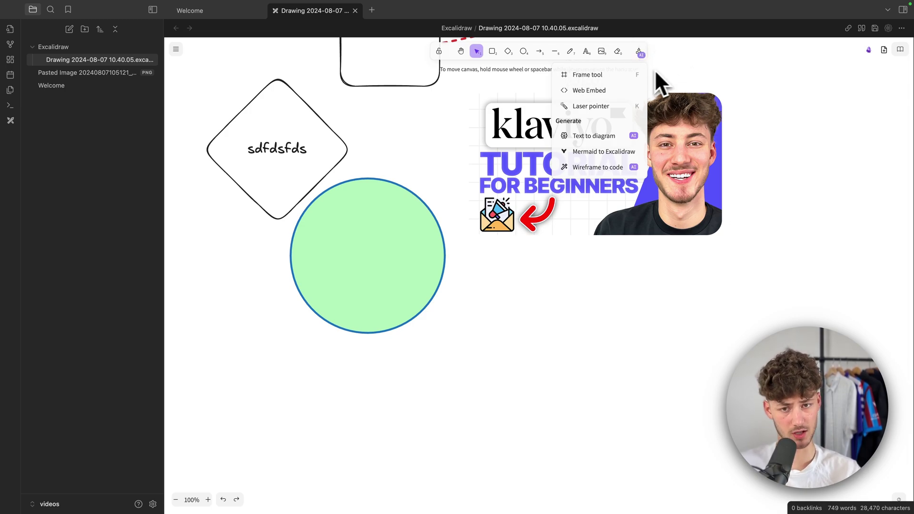
# Draw a frame around the fsfsf box, red arrow, green text and thumbnail
pyautogui.click(588, 90)
pyautogui.scroll(-4, 600, 127)
pyautogui.scroll(8, 615, 141)
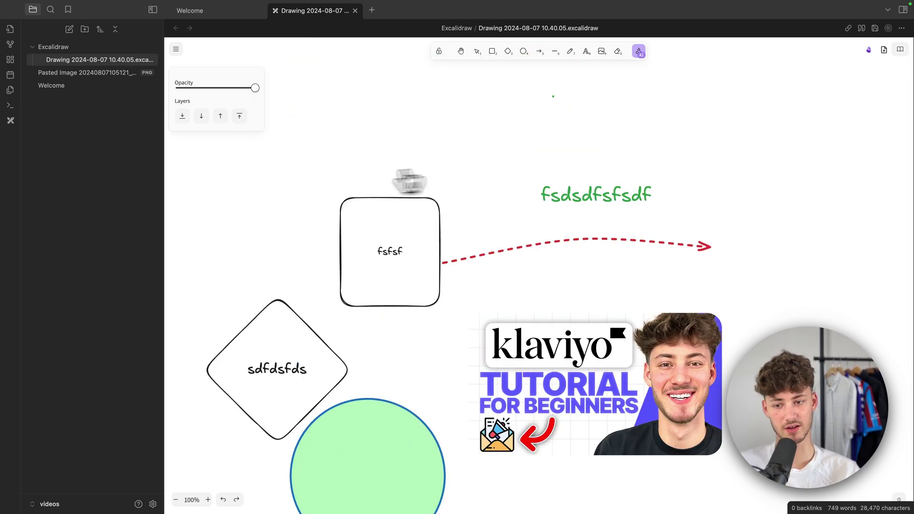
pyautogui.moveTo(276, 184); pyautogui.dragTo(797, 483)
pyautogui.moveTo(760, 247)
pyautogui.mouseDown()
pyautogui.moveTo(718, 238)
pyautogui.moveTo(887, 308)
pyautogui.moveTo(777, 189)
pyautogui.moveTo(710, 244)
pyautogui.moveTo(738, 236)
pyautogui.moveTo(764, 255)
pyautogui.mouseUp()
# Shift the thumbnail up-left inside the frame and undo moving the frame right
pyautogui.click(872, 241)
pyautogui.moveTo(633, 300); pyautogui.dragTo(576, 252)
pyautogui.click(343, 171)
pyautogui.moveTo(342, 170); pyautogui.dragTo(413, 165)
pyautogui.hotkey('ctrl', 'z')
pyautogui.hotkey('ctrl', 'z')
pyautogui.hotkey('ctrl', 'z')
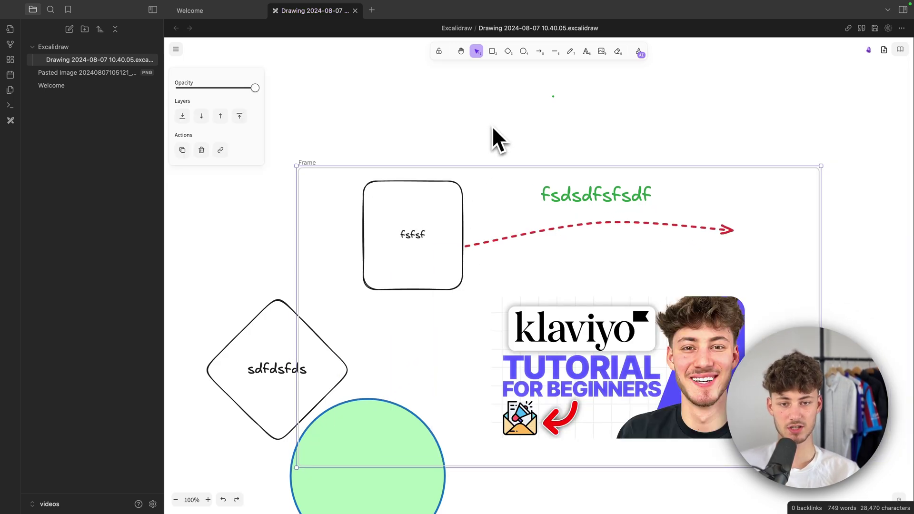
pyautogui.click(639, 52)
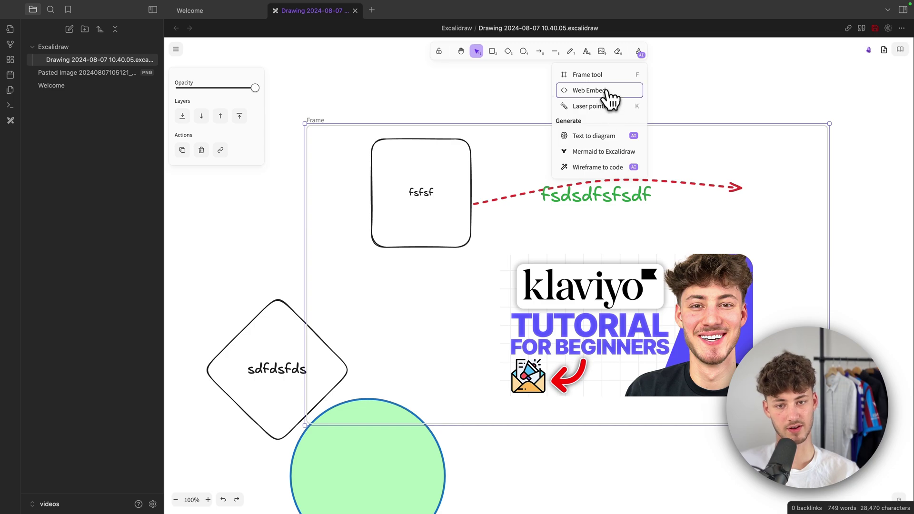
# Switch to the laser pointer and trace fading red trails over the image and fsfsf box
pyautogui.click(604, 91)
pyautogui.click(639, 52)
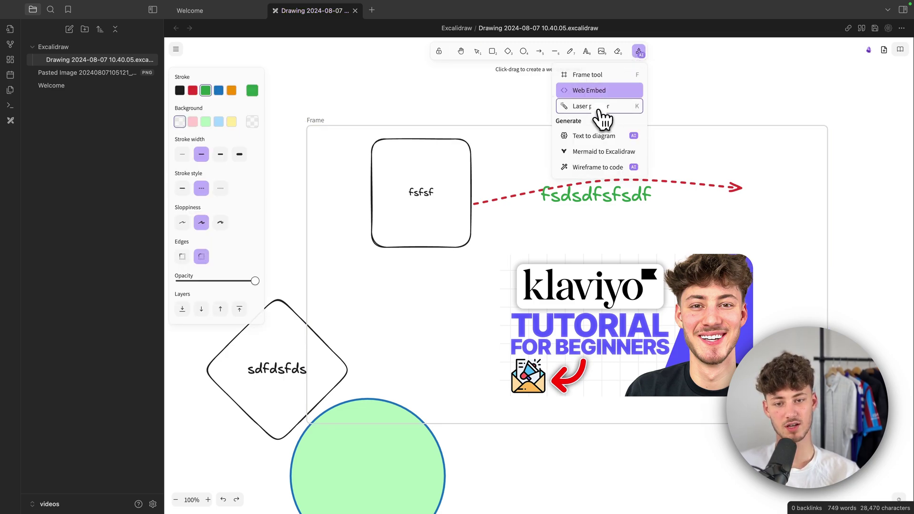
pyautogui.click(598, 107)
pyautogui.moveTo(553, 153); pyautogui.dragTo(603, 162)
pyautogui.moveTo(546, 173)
pyautogui.mouseDown()
pyautogui.moveTo(509, 138)
pyautogui.moveTo(449, 234)
pyautogui.moveTo(440, 225)
pyautogui.mouseUp()
# Circle the green circle, Klaviyo logo, FOR BEGINNERS text and envelope icon with laser trails
pyautogui.scroll(-5, 482, 176)
pyautogui.moveTo(363, 173)
pyautogui.mouseDown()
pyautogui.moveTo(461, 206)
pyautogui.moveTo(408, 143)
pyautogui.mouseUp()
pyautogui.scroll(2, 451, 168)
pyautogui.moveTo(451, 168)
pyautogui.mouseDown()
pyautogui.moveTo(454, 329)
pyautogui.moveTo(497, 218)
pyautogui.moveTo(412, 323)
pyautogui.moveTo(359, 138)
pyautogui.moveTo(471, 197)
pyautogui.moveTo(243, 155)
pyautogui.moveTo(490, 119)
pyautogui.mouseUp()
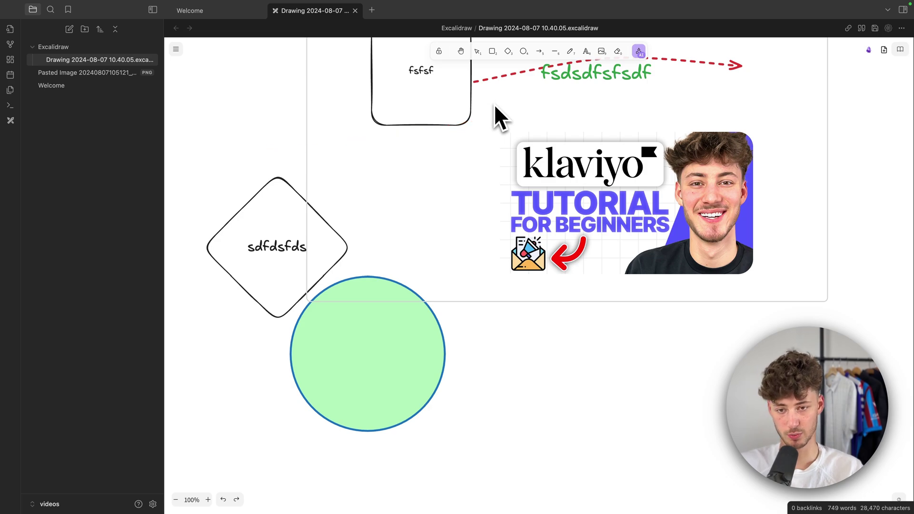
pyautogui.scroll(-3, 493, 118)
pyautogui.scroll(4, 509, 126)
pyautogui.scroll(1, 516, 119)
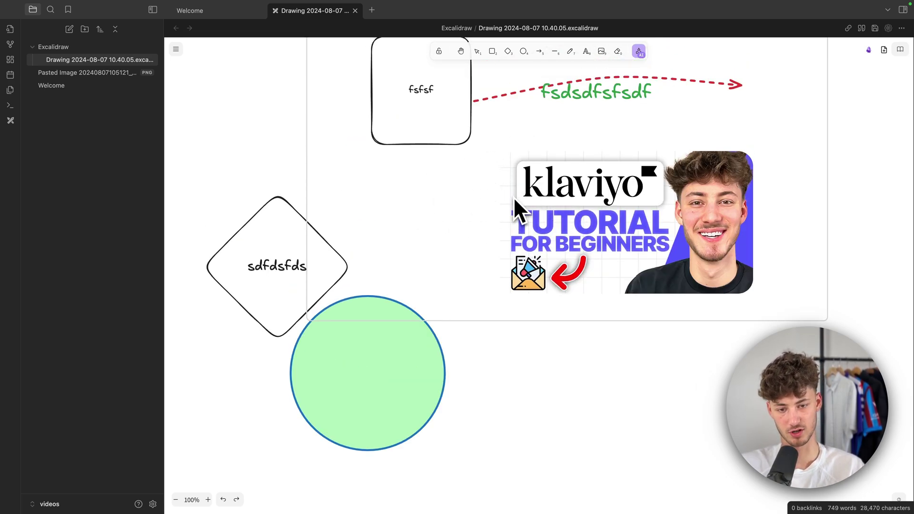
pyautogui.moveTo(514, 199)
pyautogui.mouseDown()
pyautogui.moveTo(609, 210)
pyautogui.moveTo(599, 160)
pyautogui.moveTo(549, 193)
pyautogui.mouseUp()
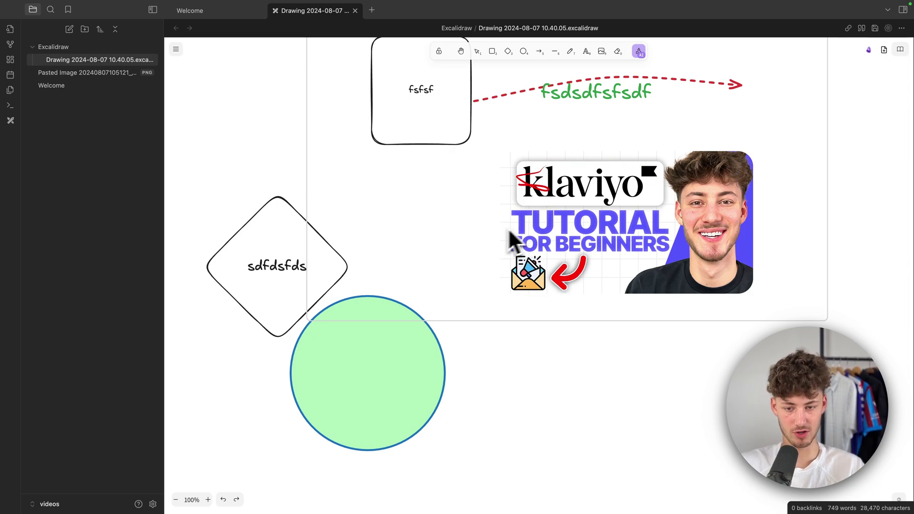
pyautogui.moveTo(500, 228)
pyautogui.mouseDown()
pyautogui.moveTo(818, 271)
pyautogui.moveTo(644, 265)
pyautogui.moveTo(534, 279)
pyautogui.moveTo(555, 318)
pyautogui.moveTo(535, 283)
pyautogui.mouseUp()
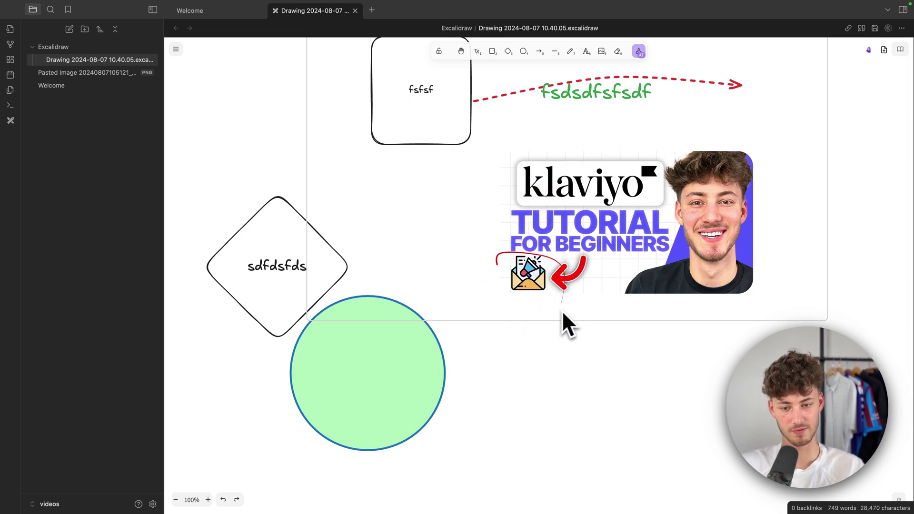
pyautogui.click(638, 52)
pyautogui.click(608, 139)
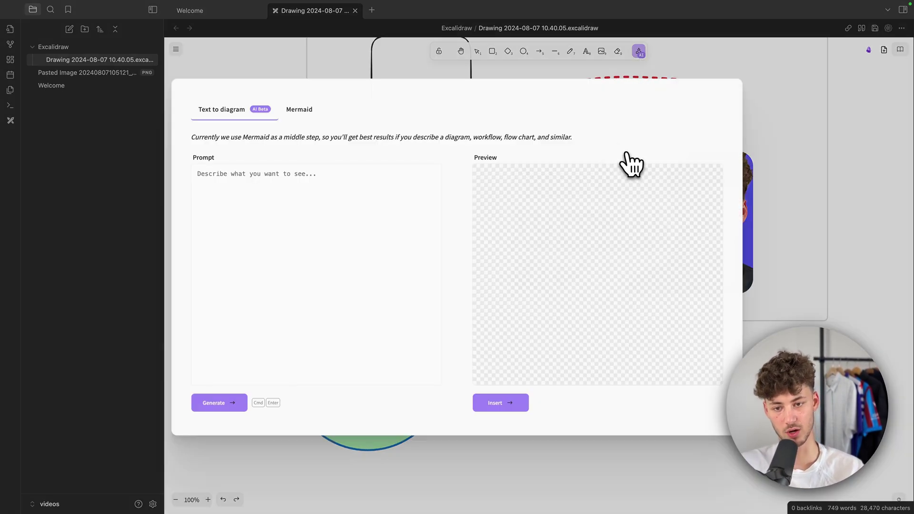
pyautogui.click(305, 112)
pyautogui.click(262, 113)
pyautogui.click(306, 111)
pyautogui.click(233, 111)
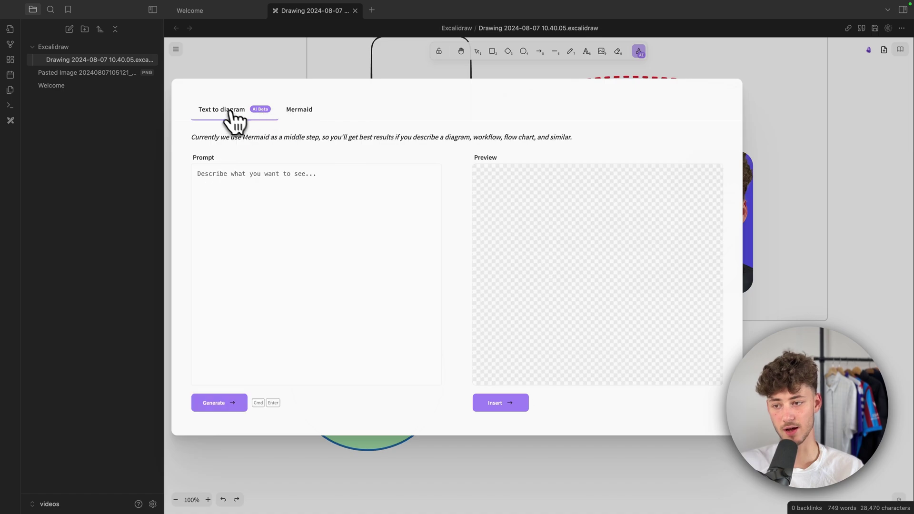
pyautogui.click(237, 175)
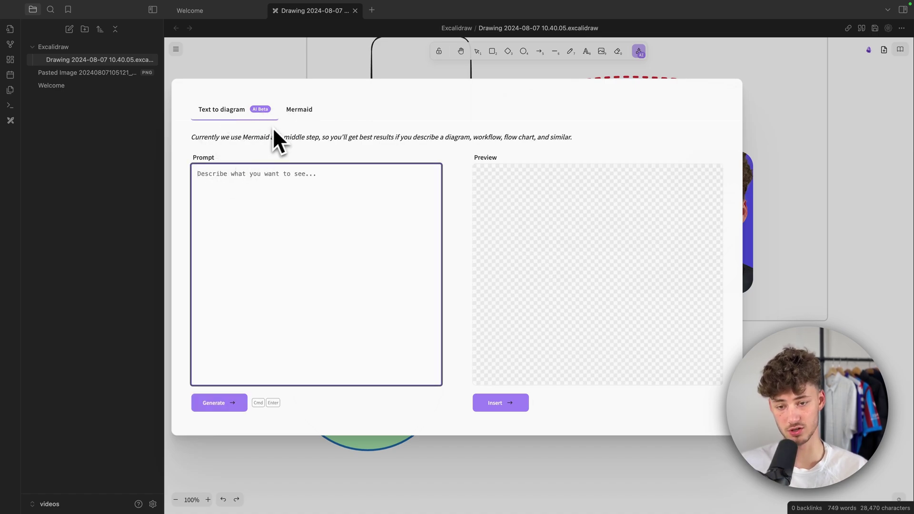
pyautogui.click(318, 111)
pyautogui.click(221, 111)
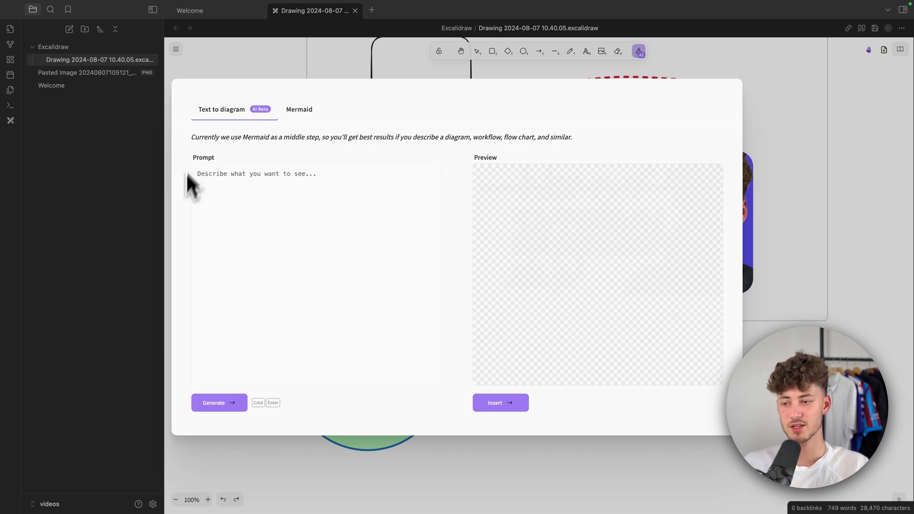
pyautogui.click(235, 202)
pyautogui.moveTo(189, 160); pyautogui.dragTo(194, 159)
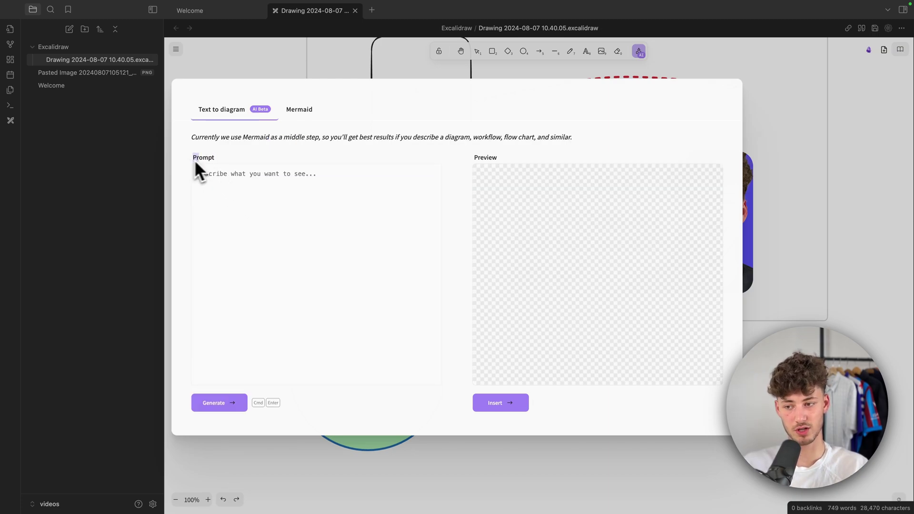
pyautogui.click(245, 159)
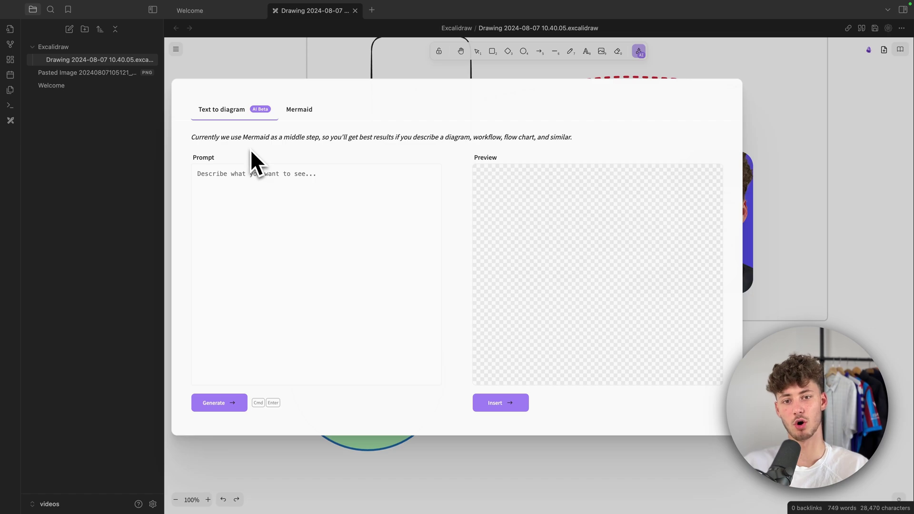
pyautogui.press('Escape')
pyautogui.click(638, 51)
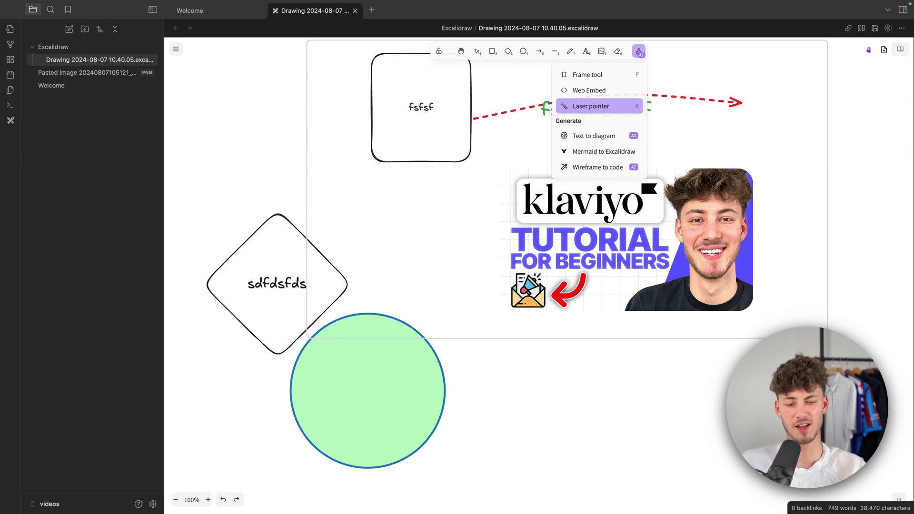
# Run Wireframe to code, which shows a notice to configure the OpenAI API key
pyautogui.click(584, 171)
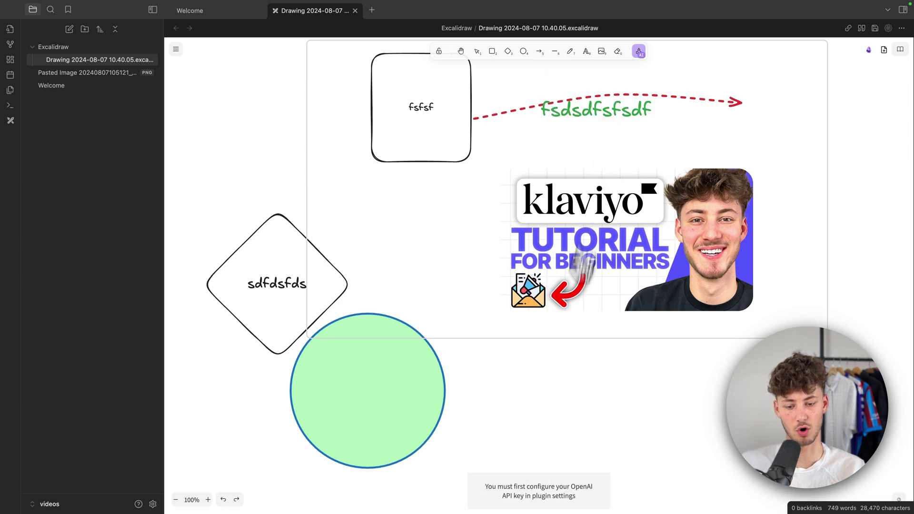